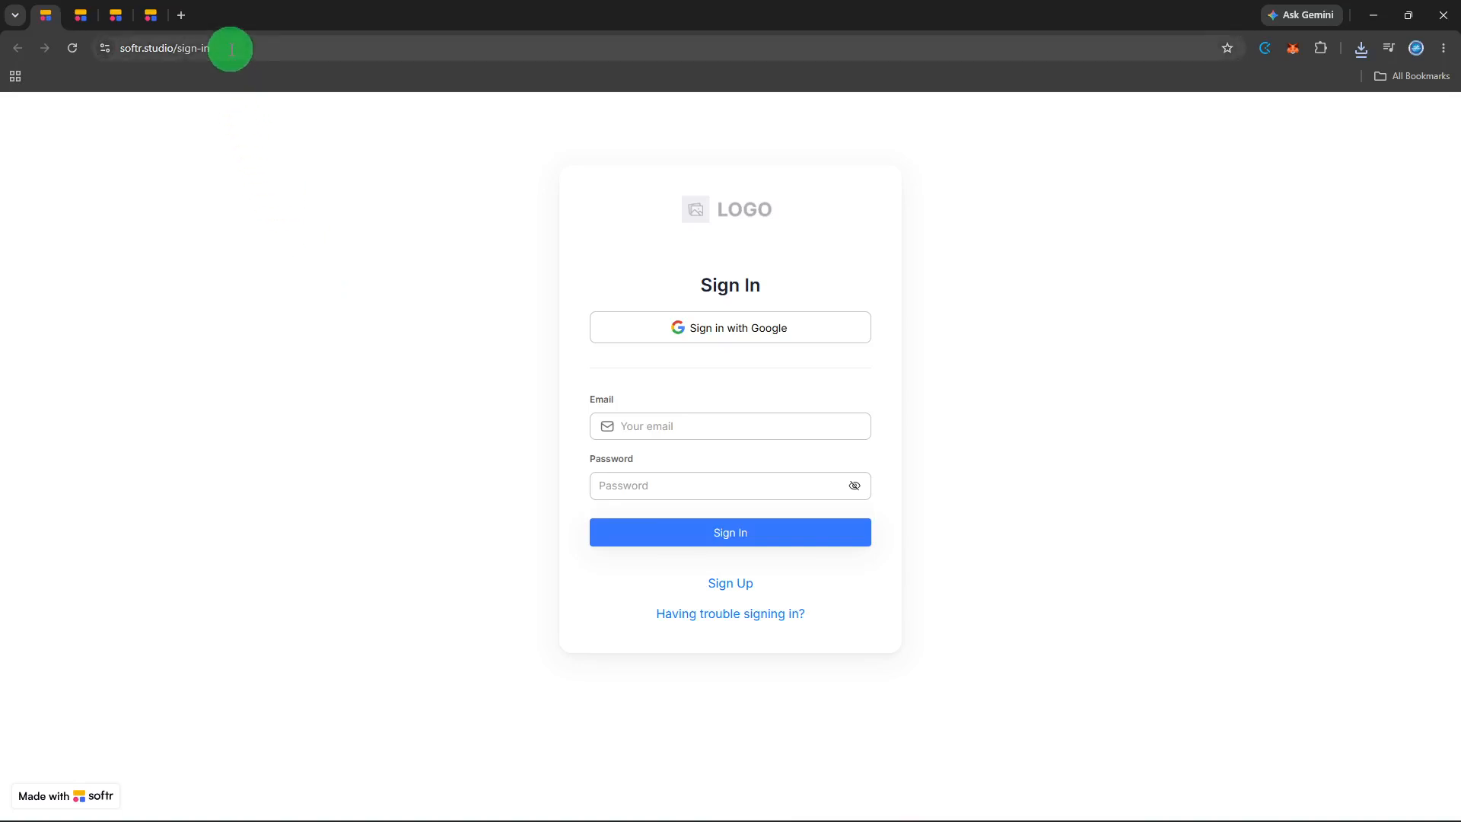
Sign in with the Google account and open the list of applications.
click(737, 333)
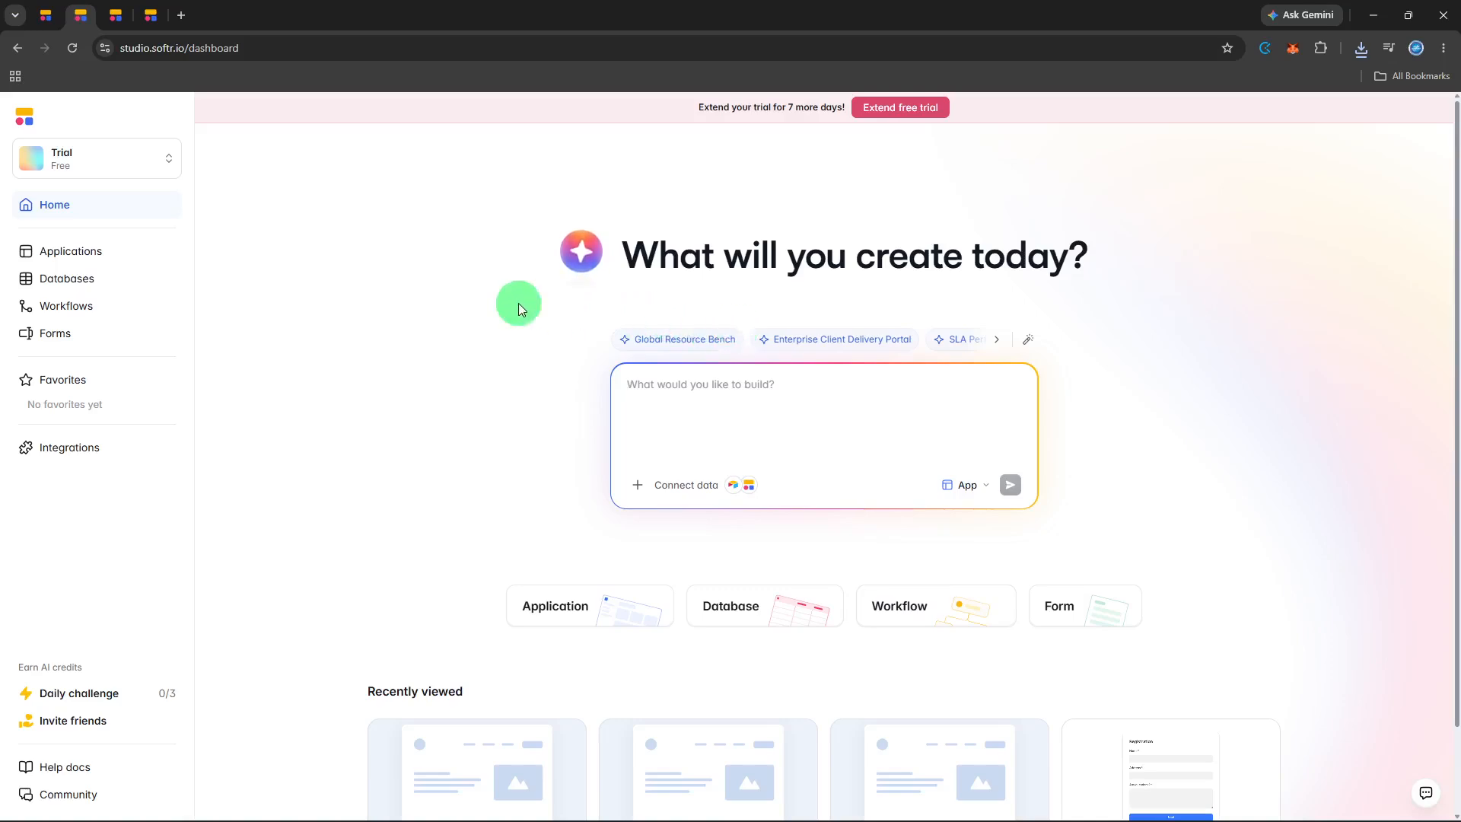
click(157, 261)
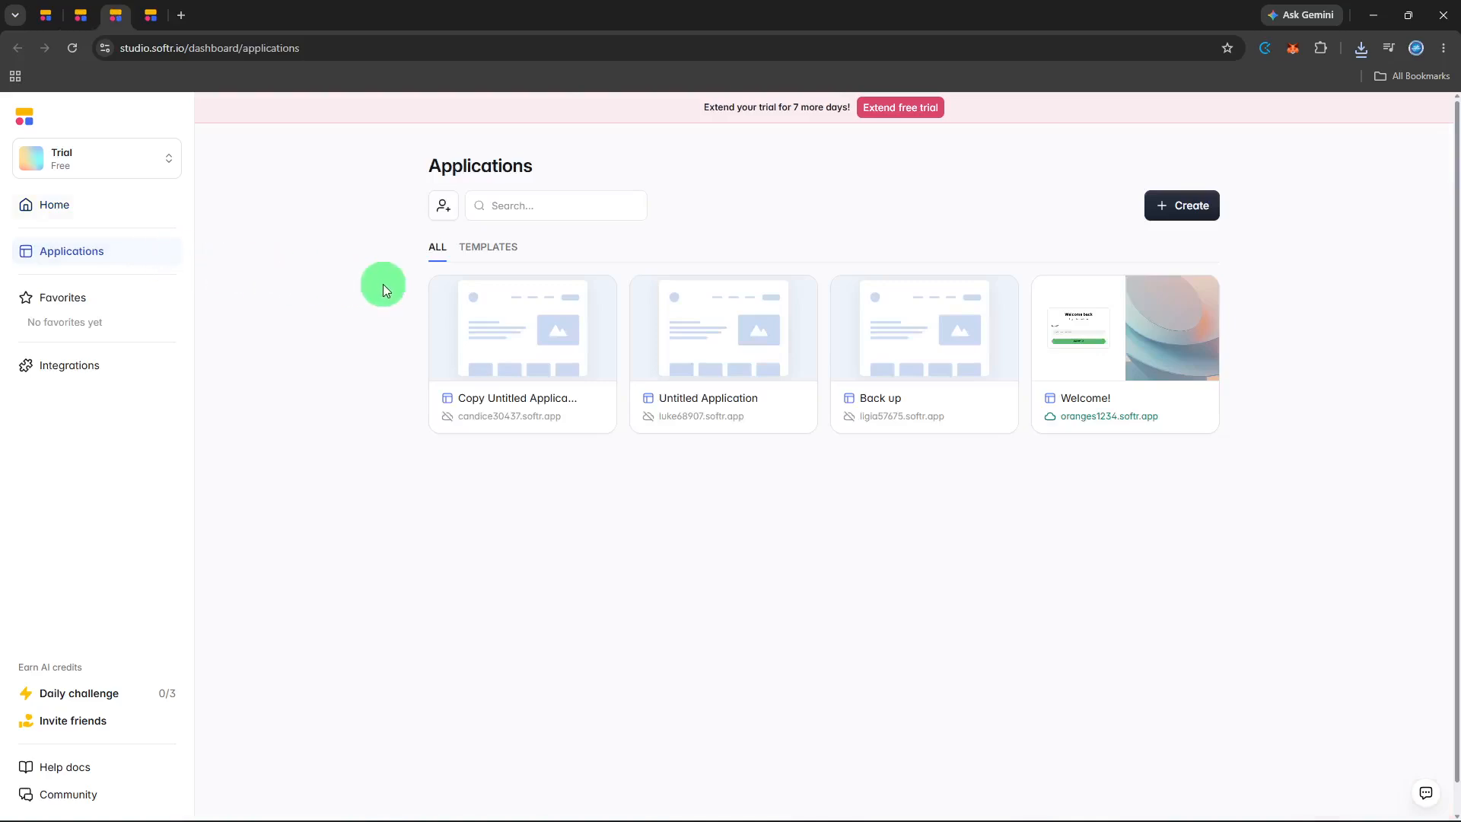
Create a new application from the Client Portal template, using the Google Sheets account as its data source.
click(1157, 198)
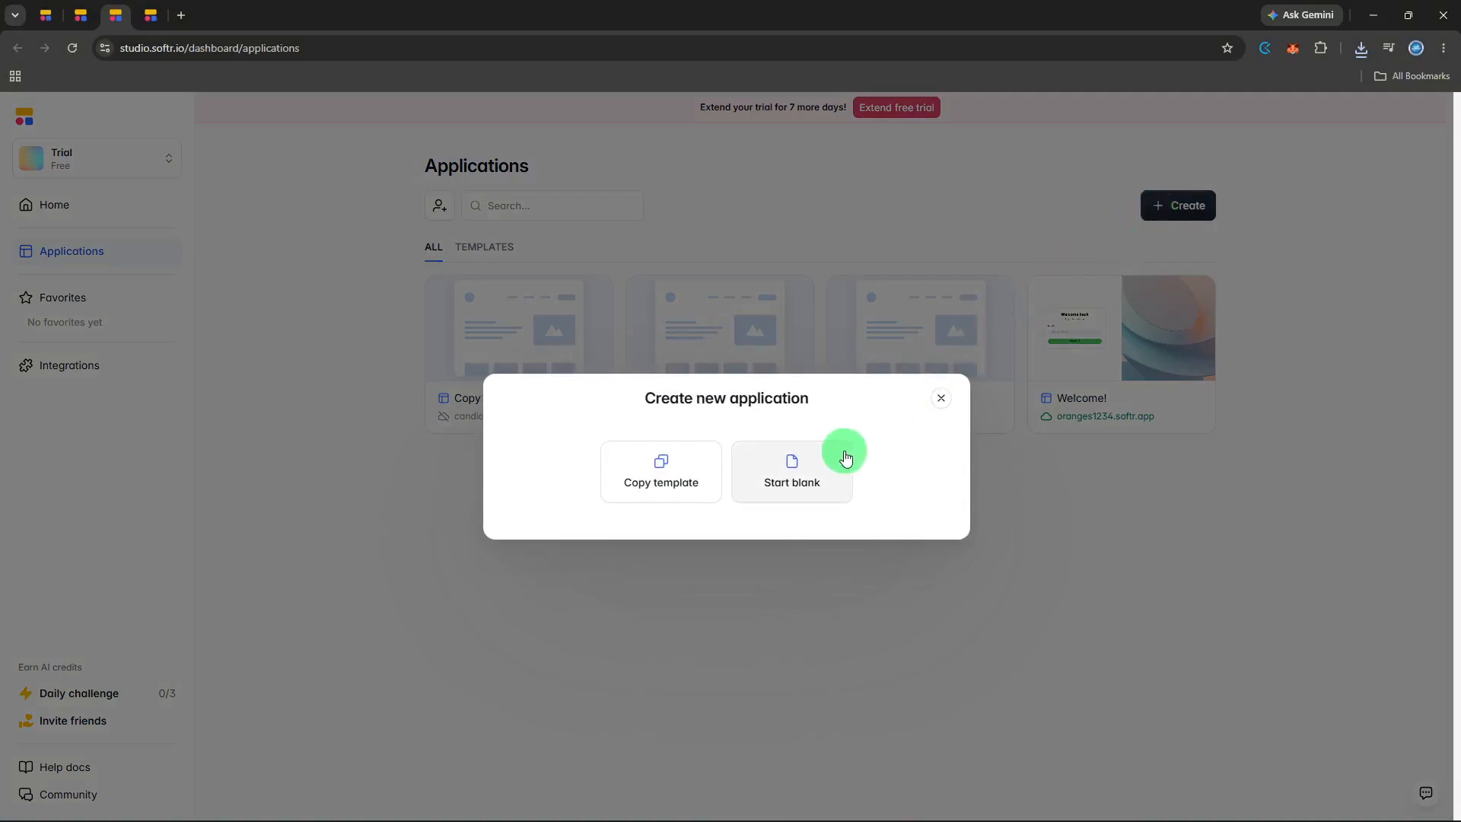
click(682, 495)
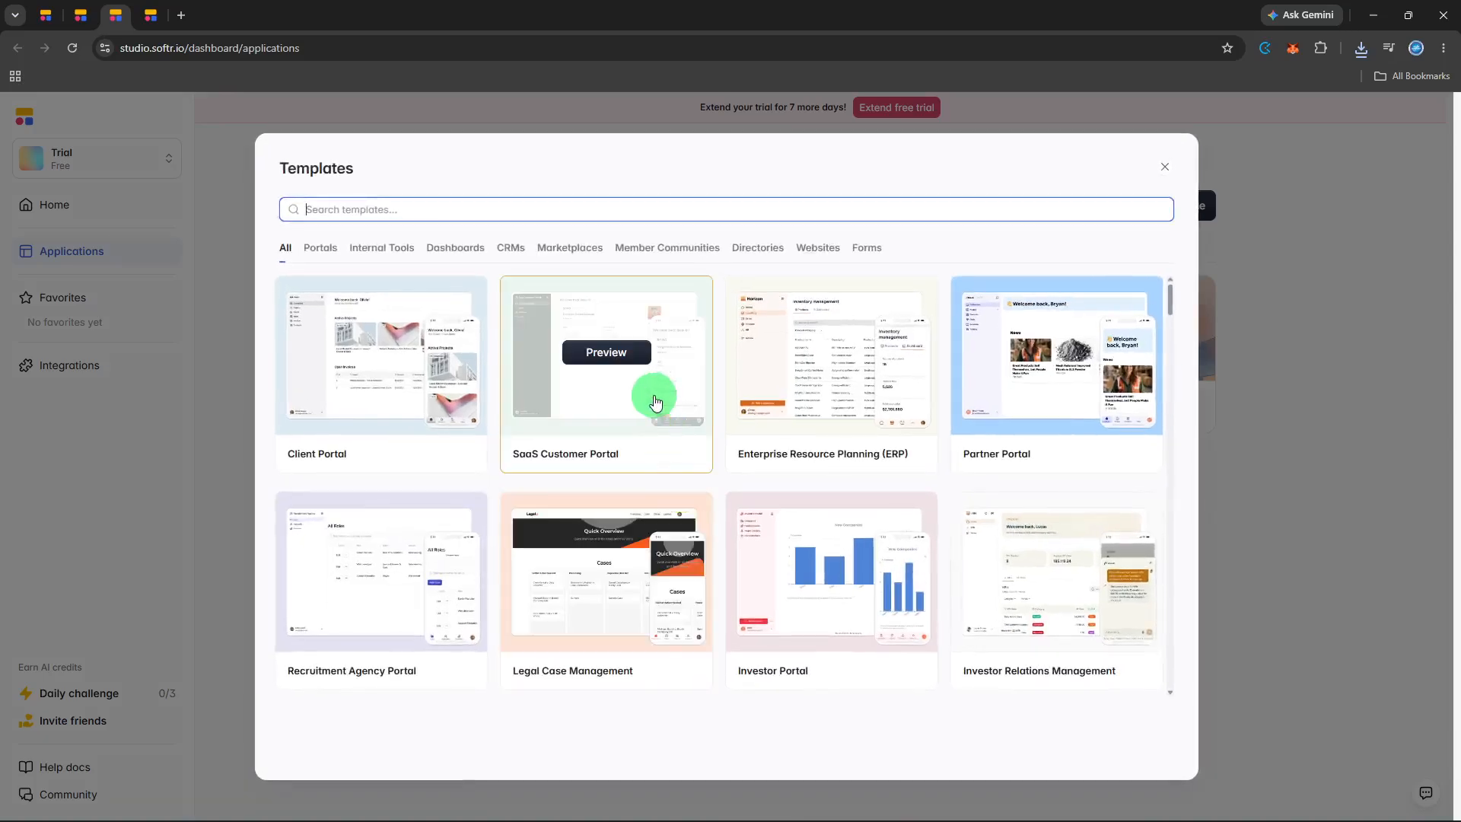
click(413, 355)
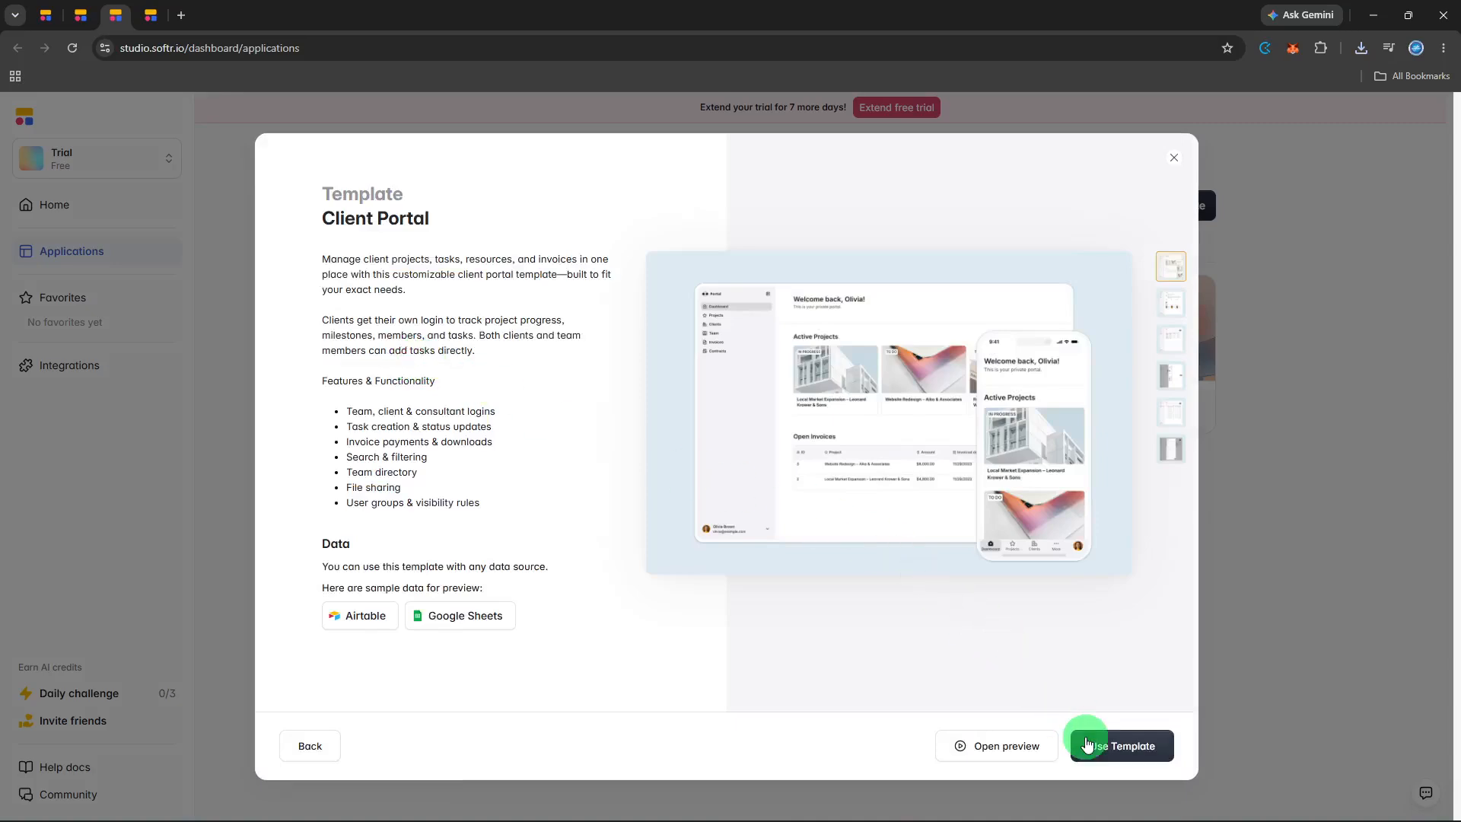
click(1090, 745)
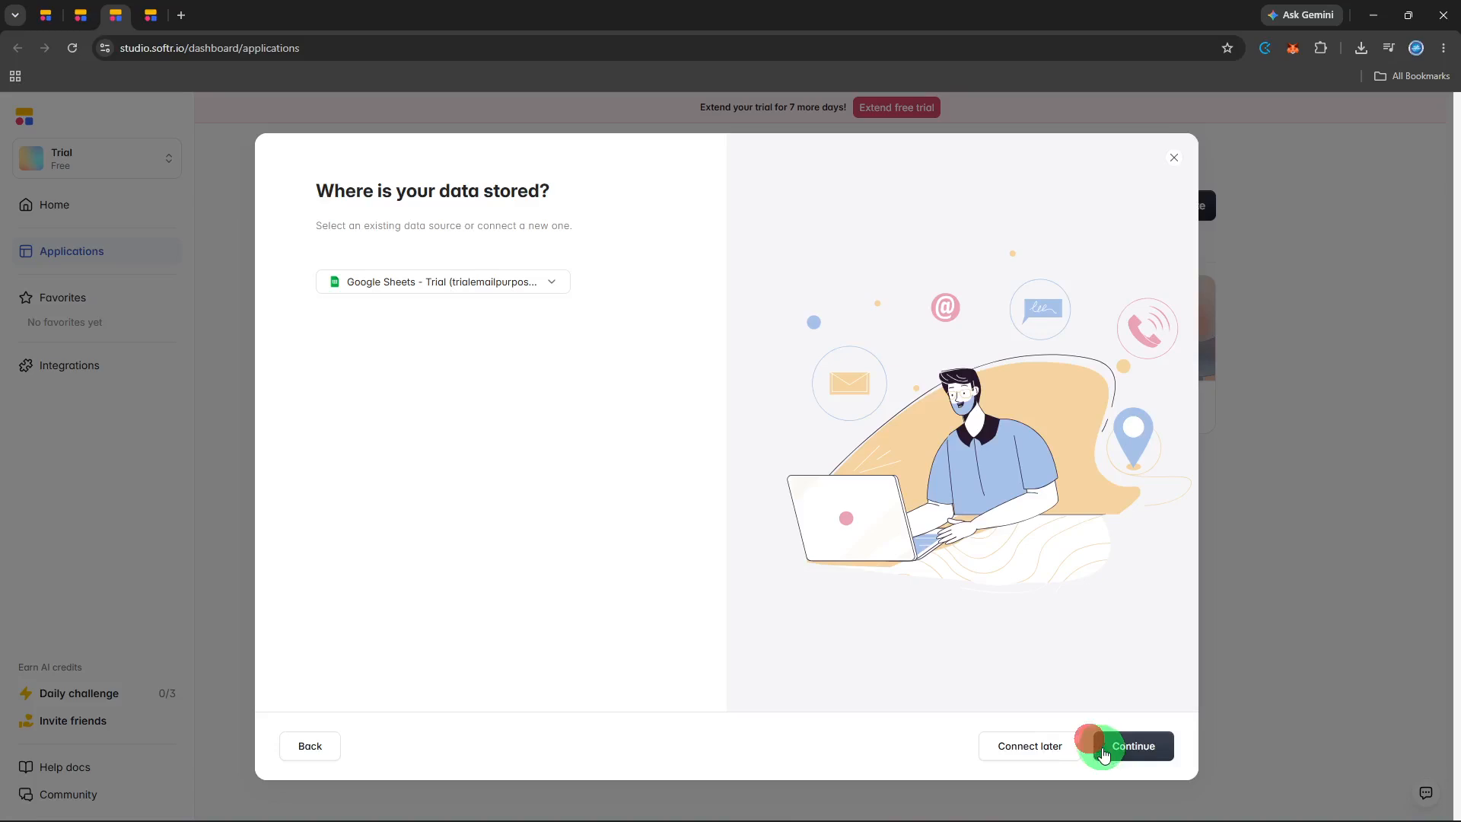
click(1098, 746)
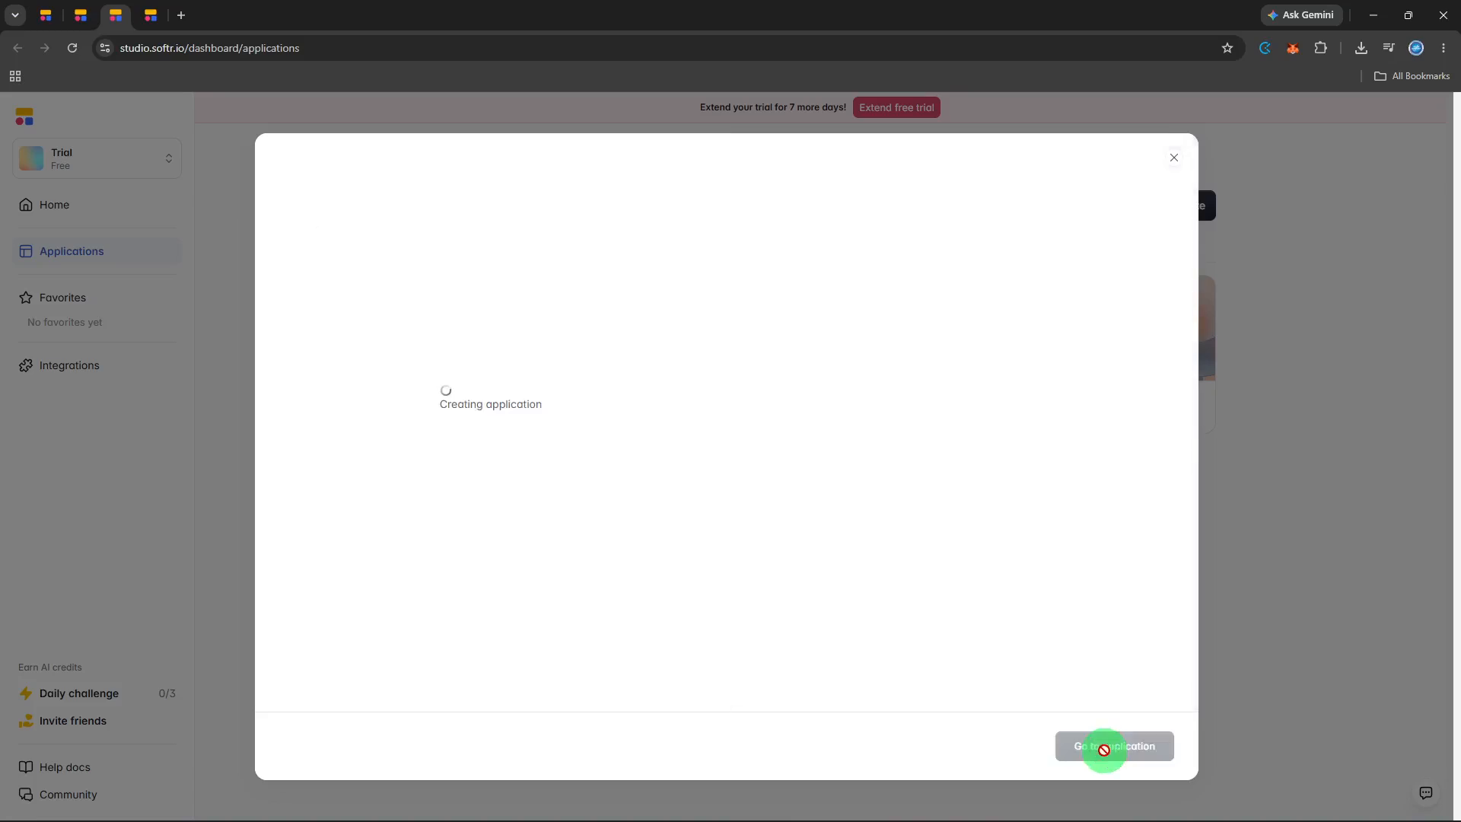
click(1103, 749)
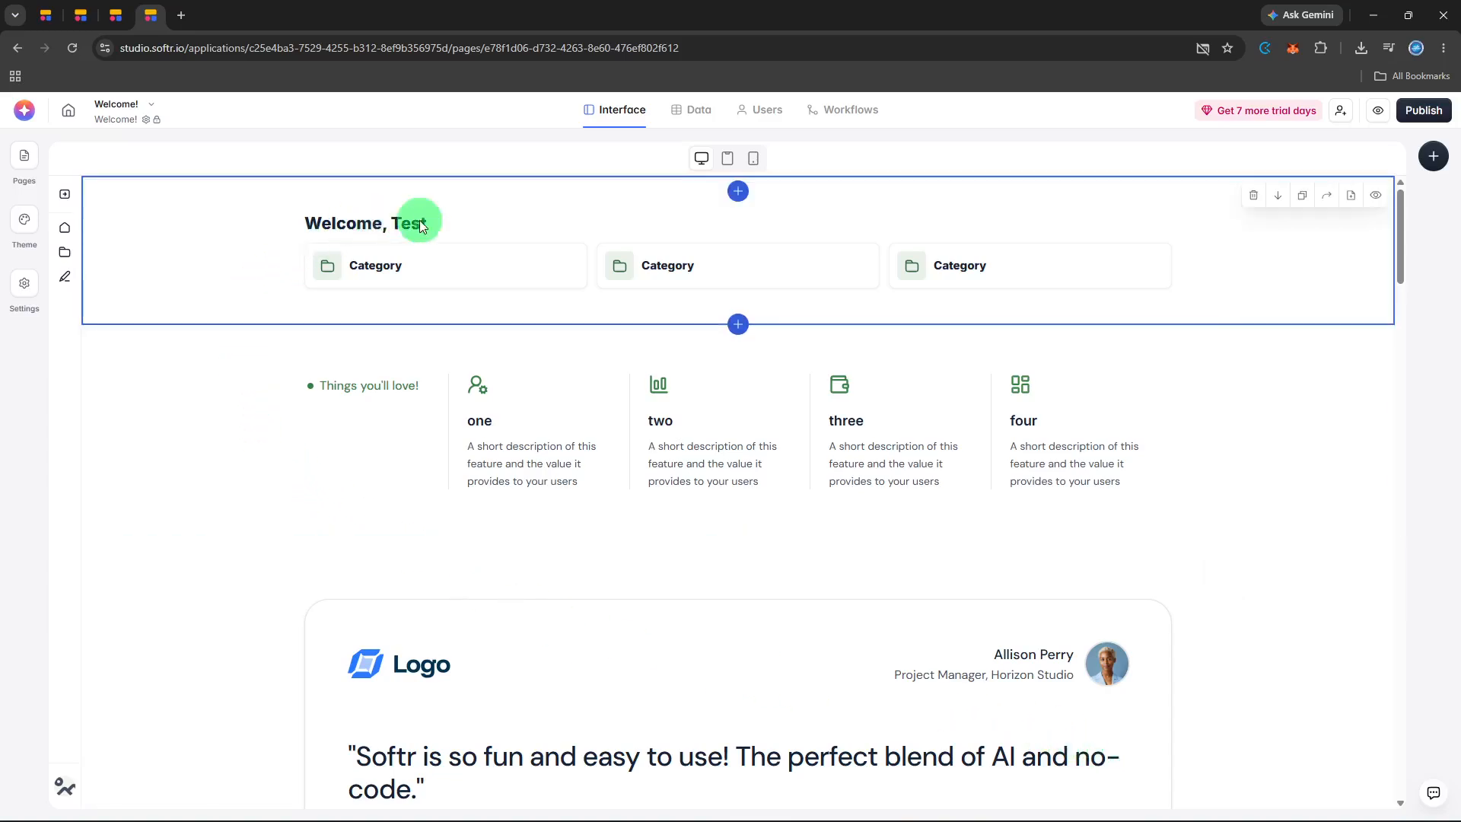
Insert a Table block directly below the "Things you'll love!" features section of the Welcome! page.
click(887, 240)
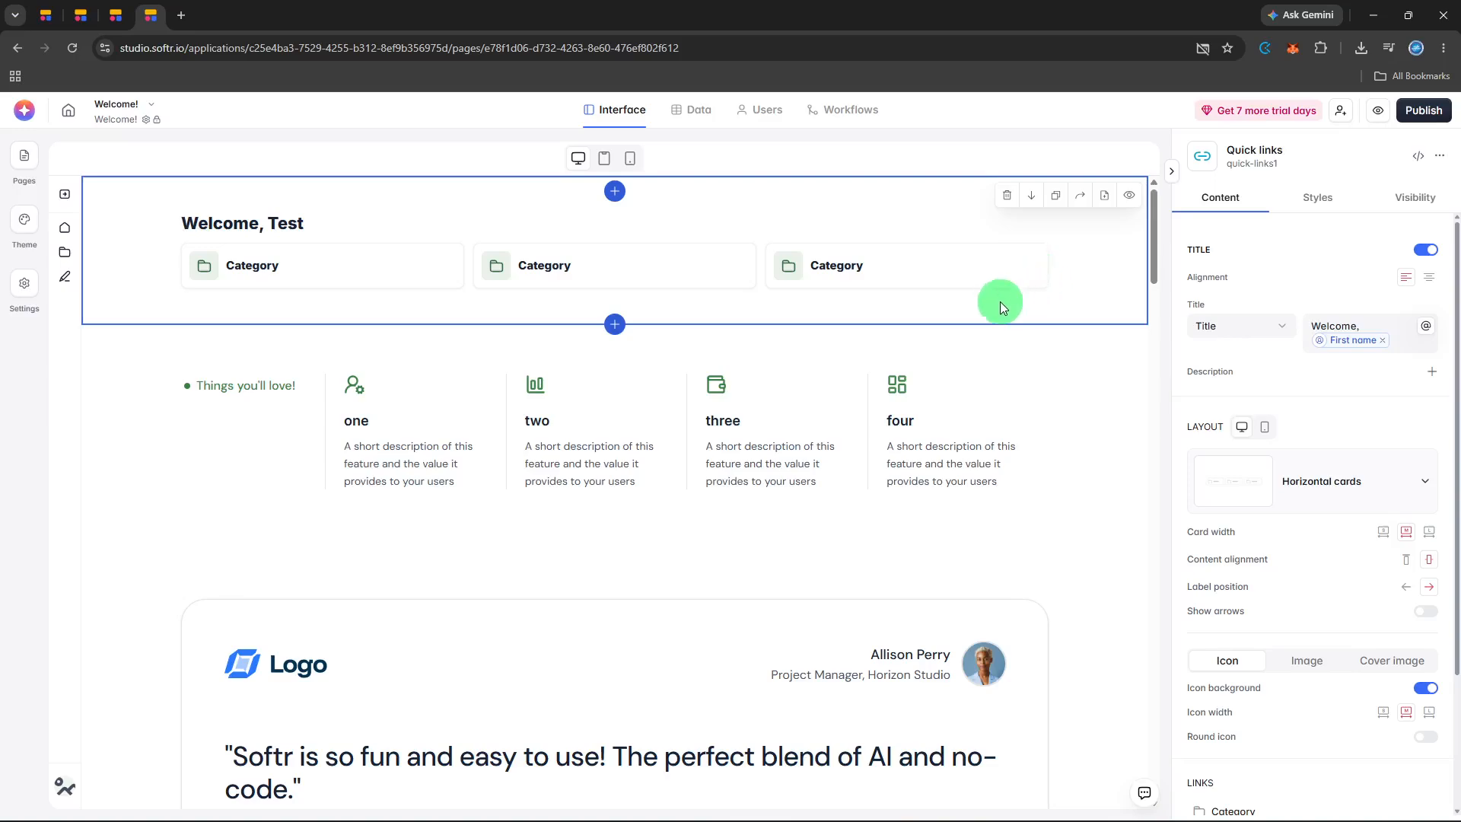
click(623, 330)
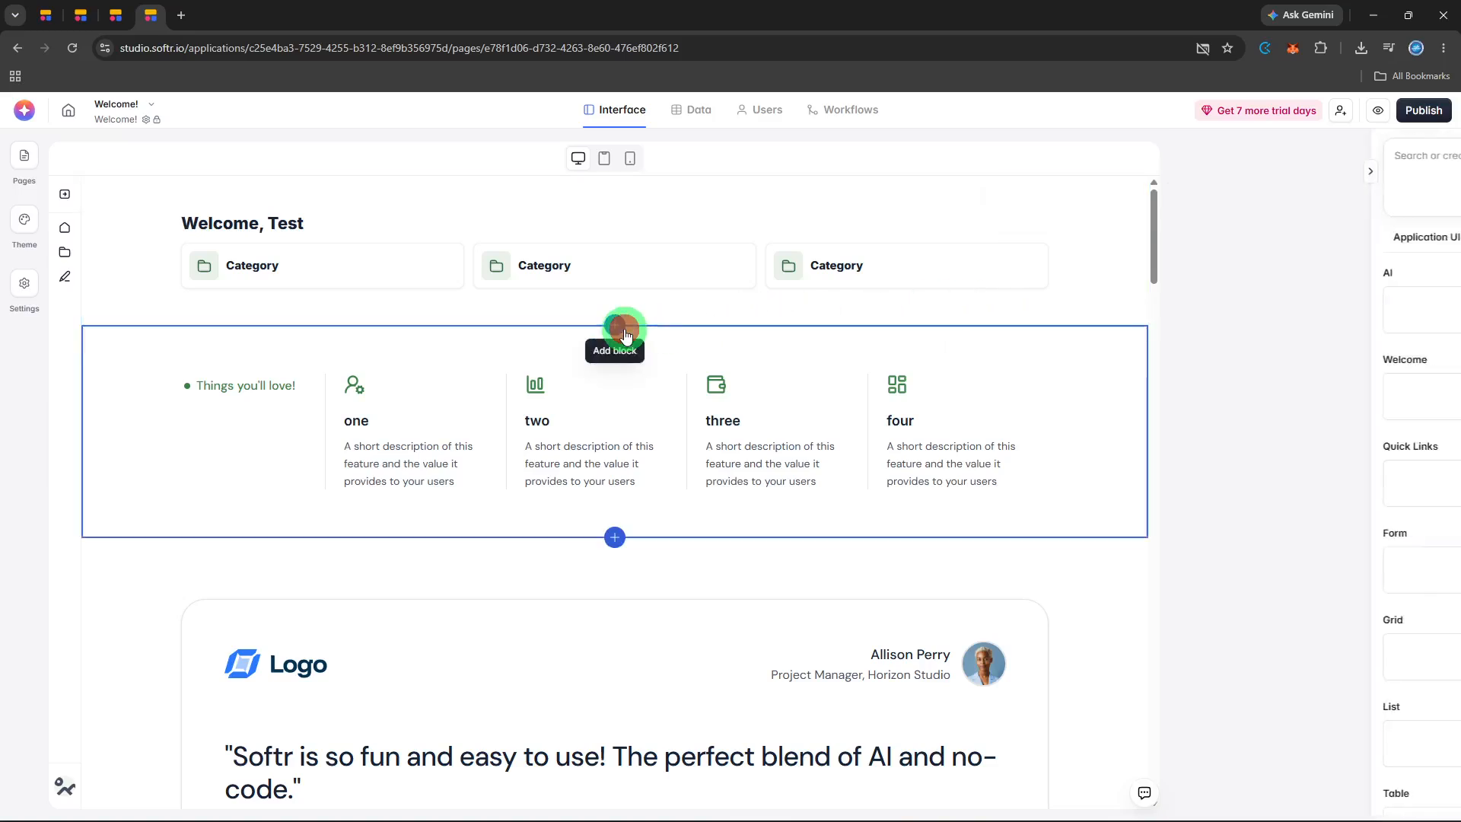
click(614, 542)
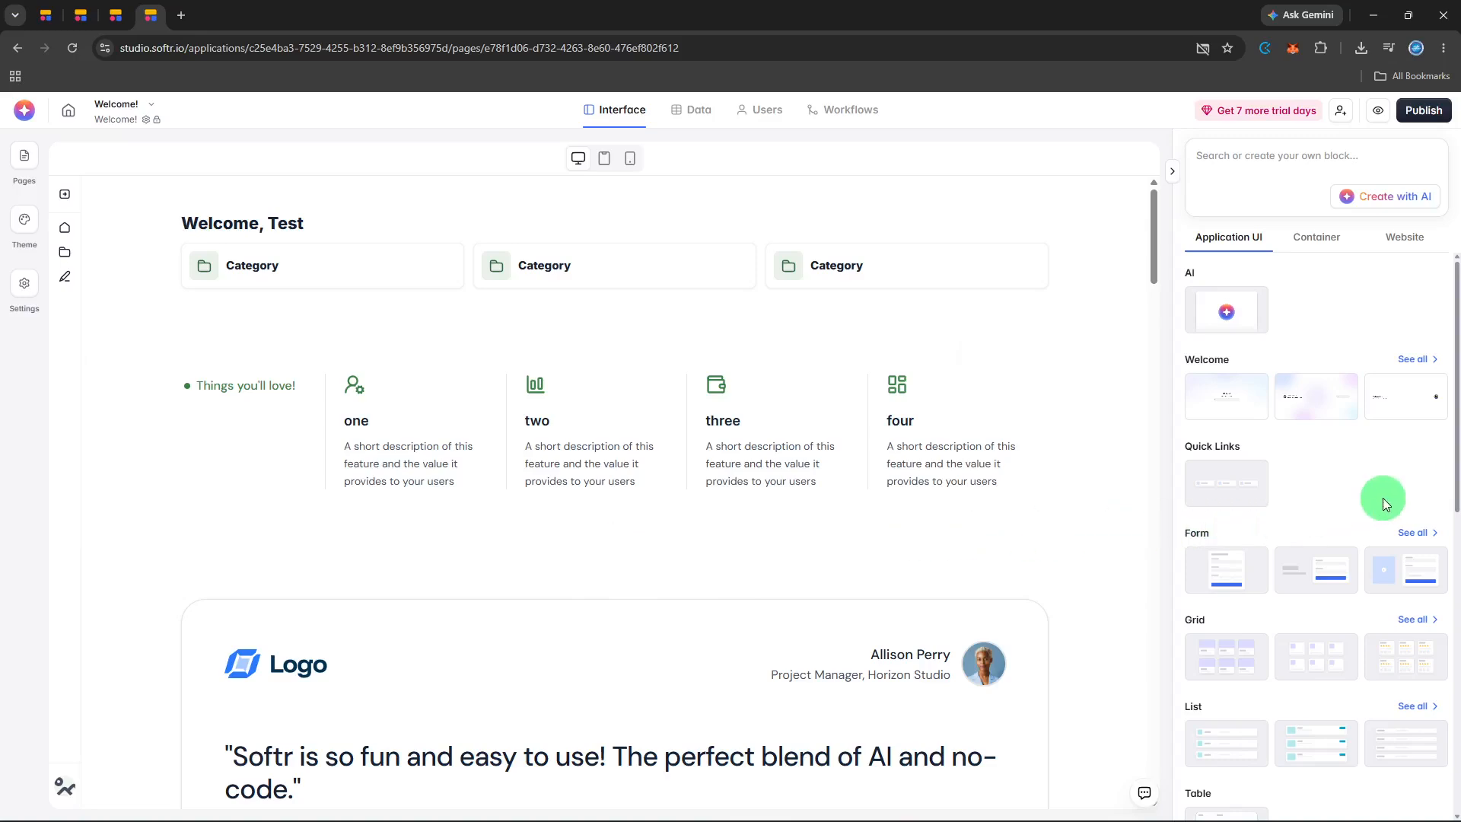
scroll(1382, 497, down, 4)
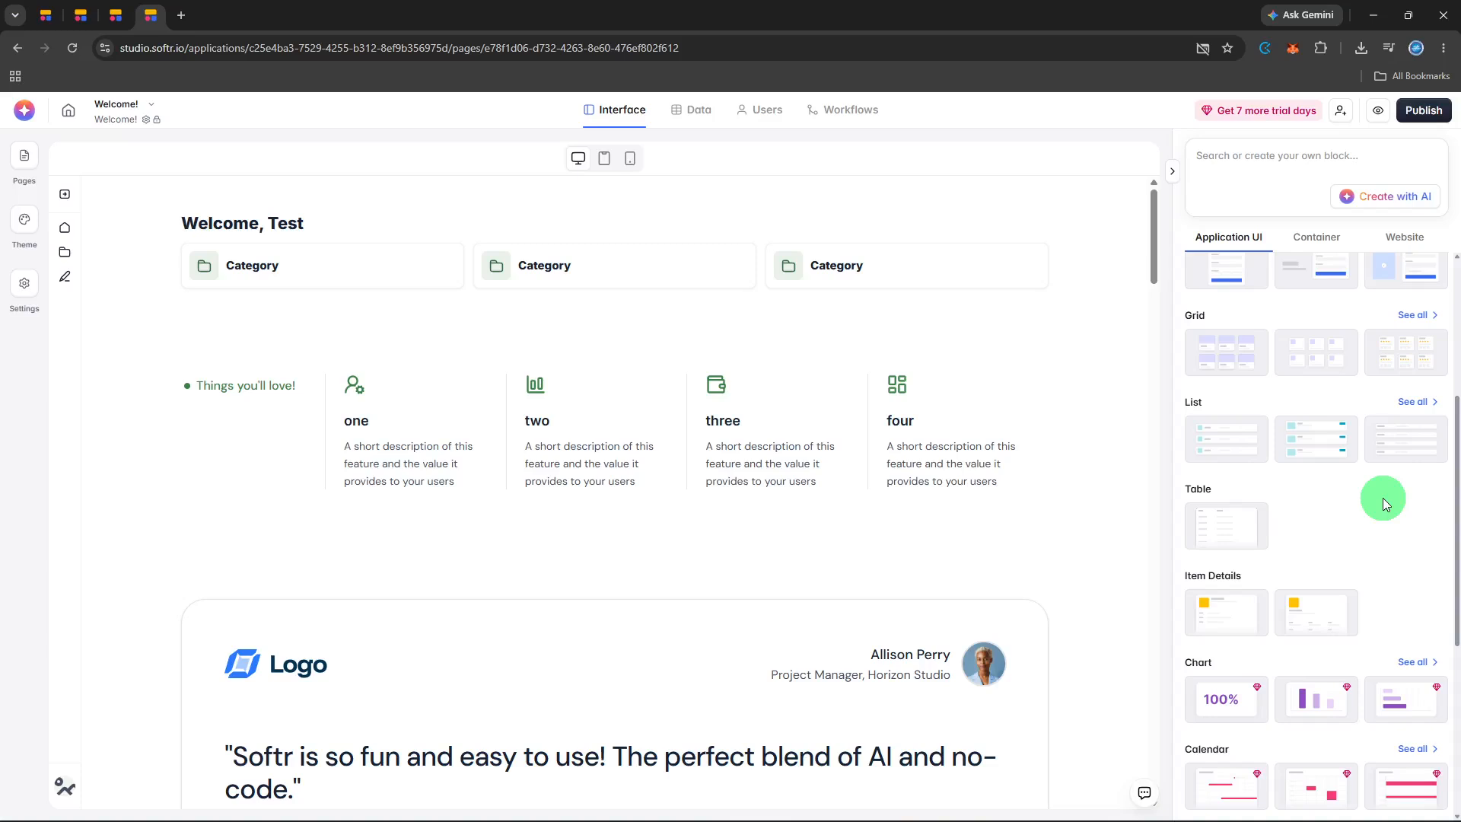
scroll(1382, 497, down, 3)
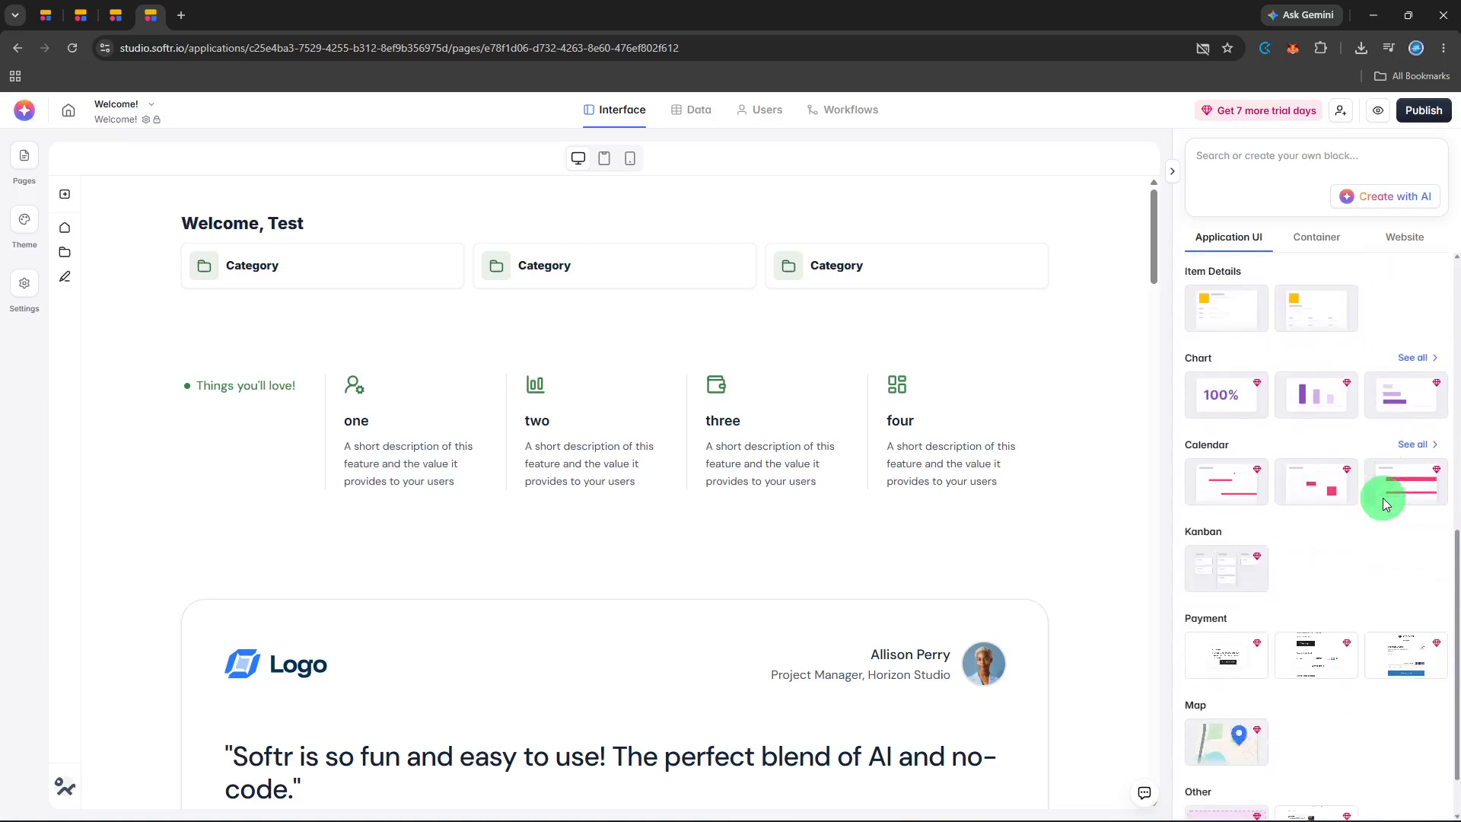
mouse_move(1382, 498)
mouse_move(1242, 563)
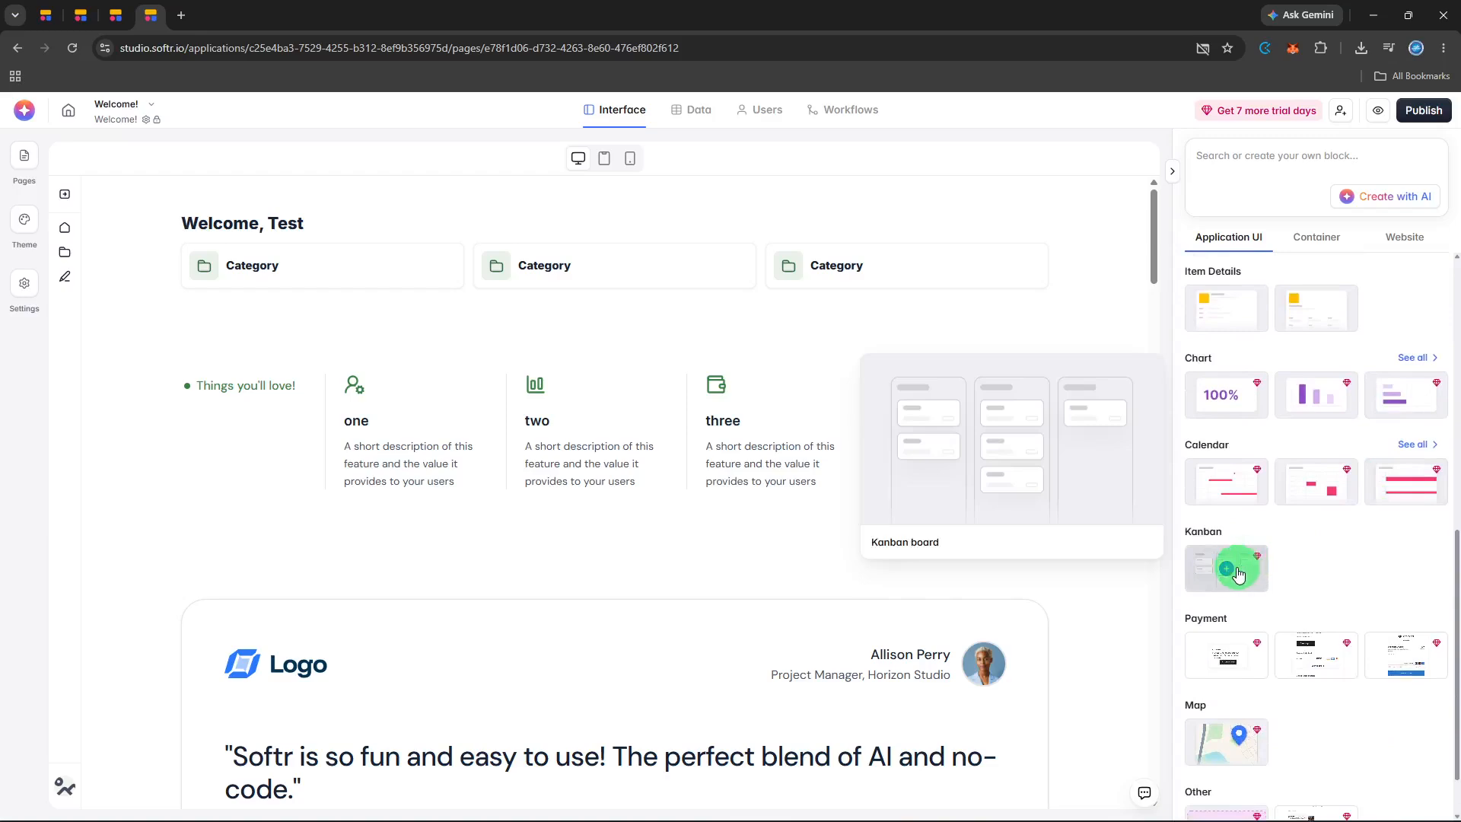
scroll(1234, 468, up, 2)
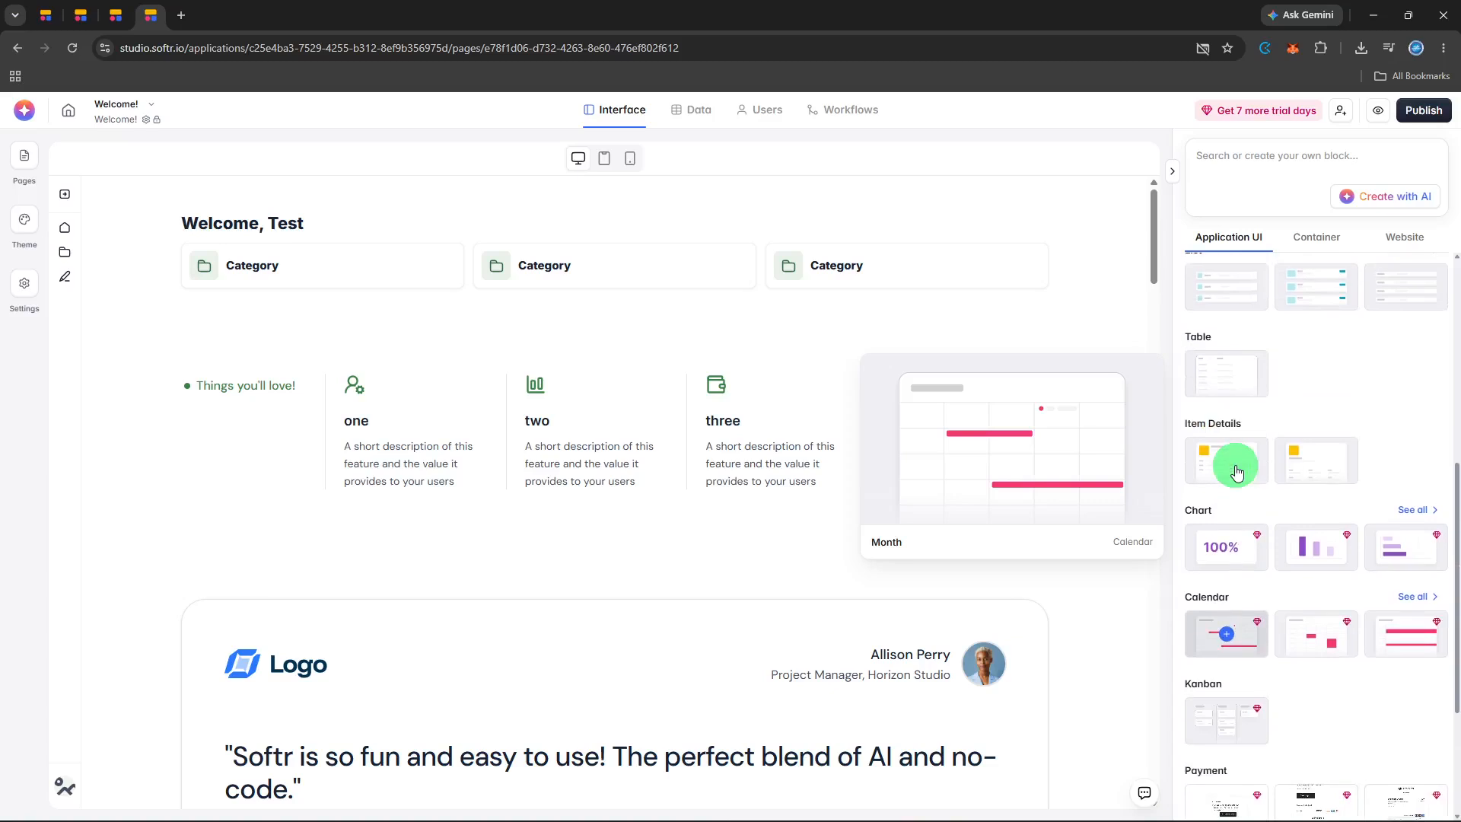
click(1231, 375)
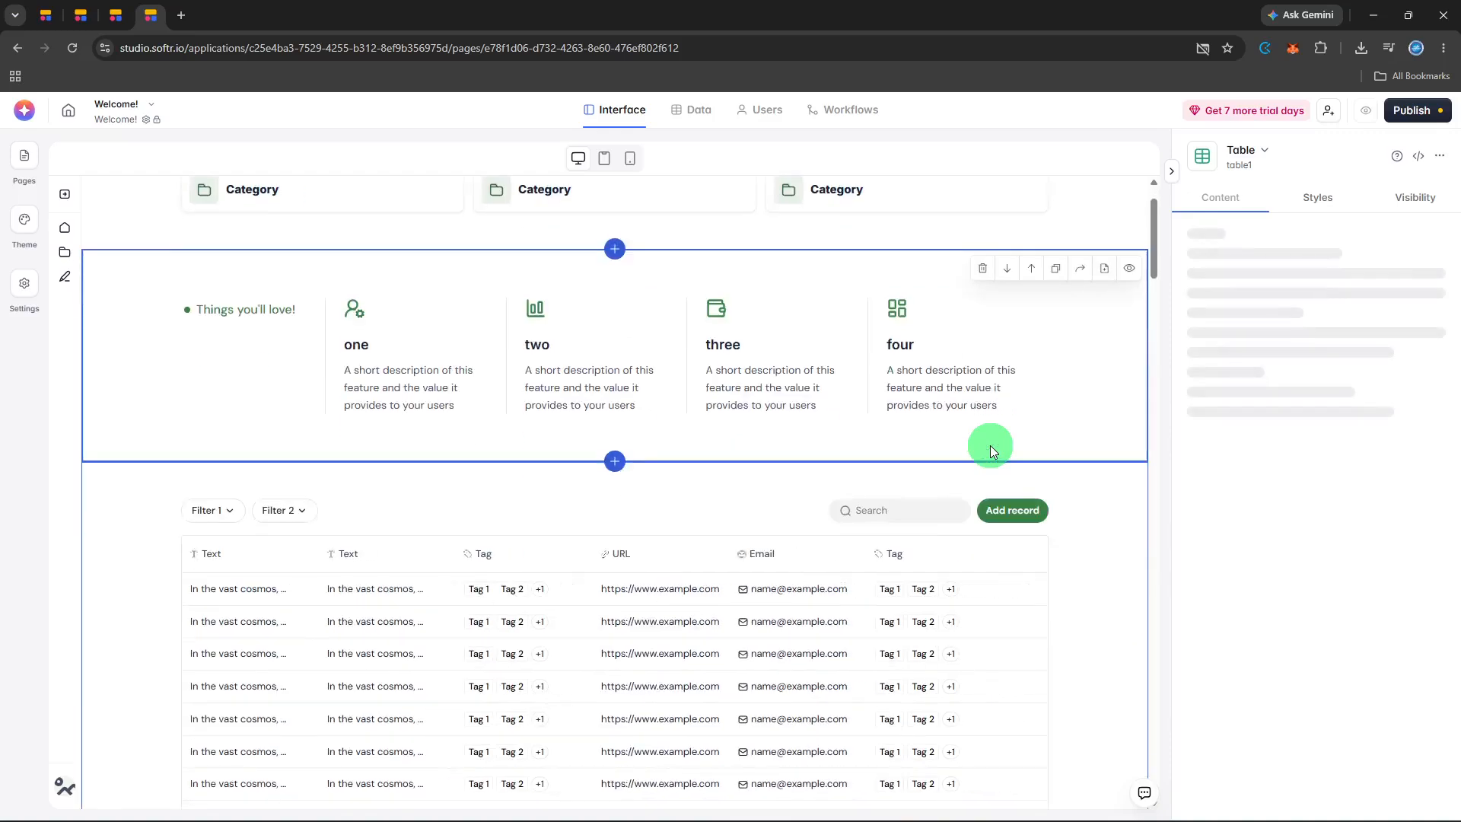
Review the new table on the page and open the data source settings of the "Things you'll love!" block.
scroll(989, 449, down, 1)
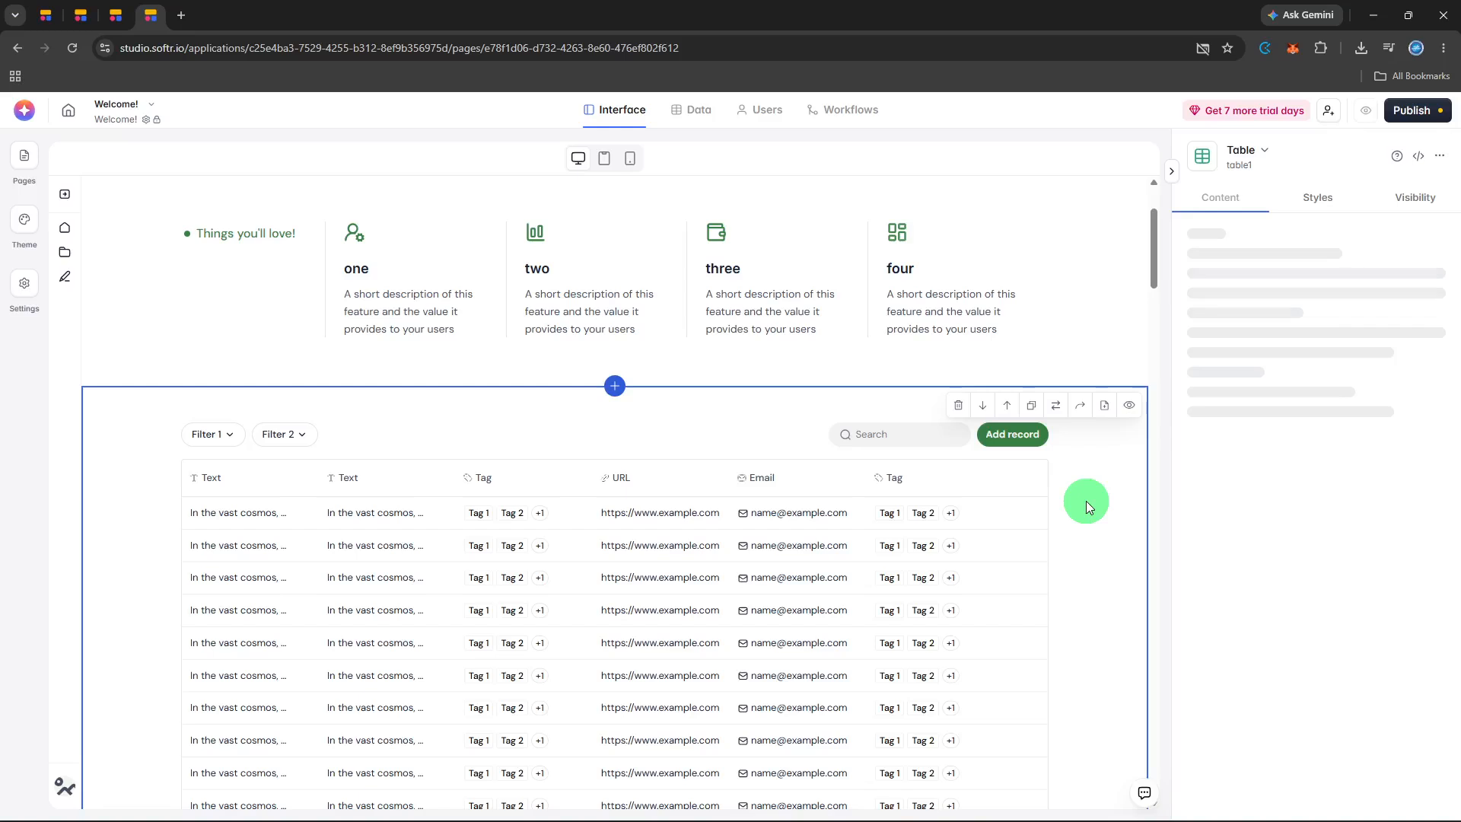
scroll(1085, 501, up, 2)
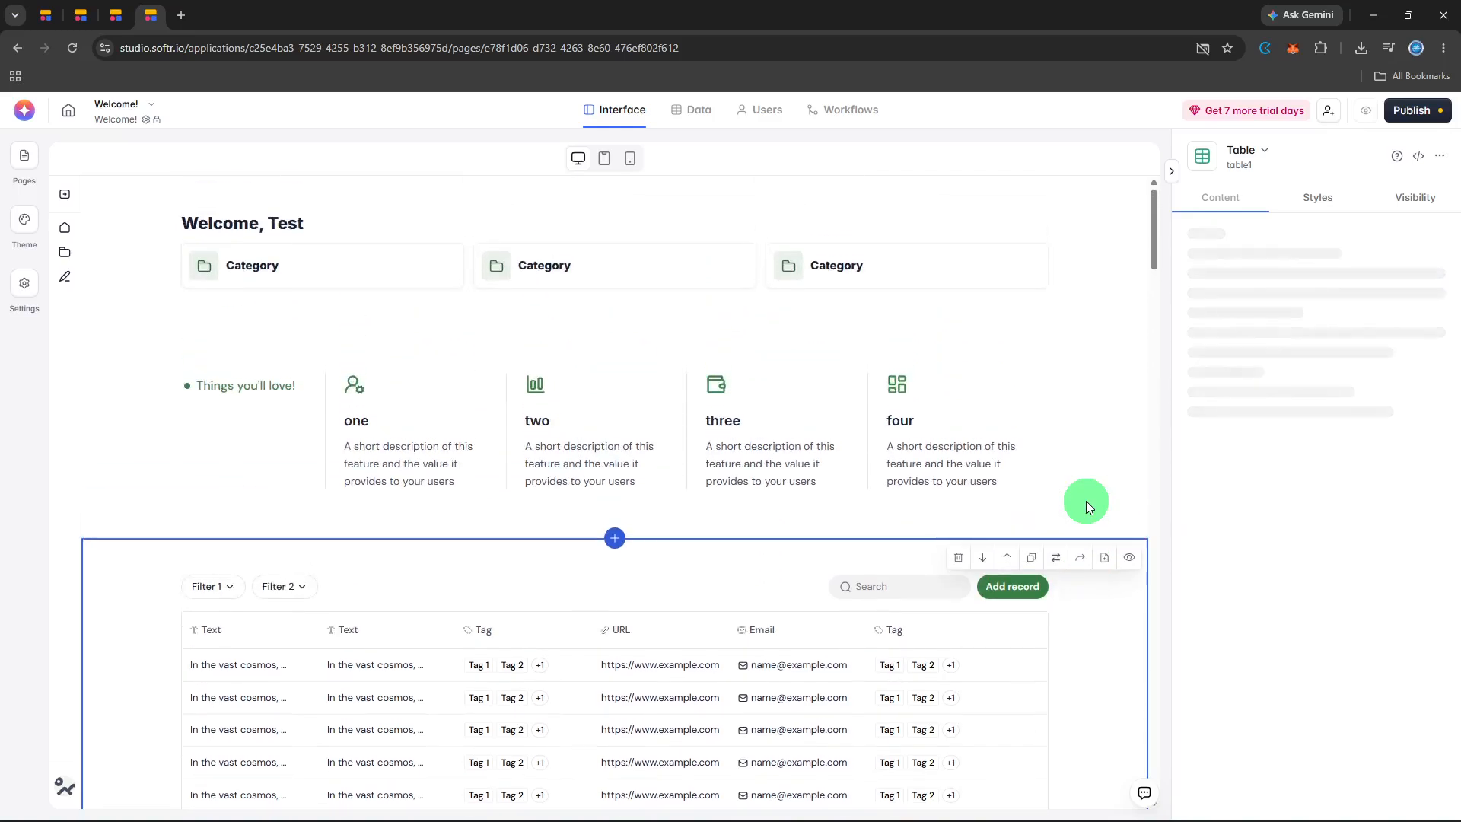
click(1106, 454)
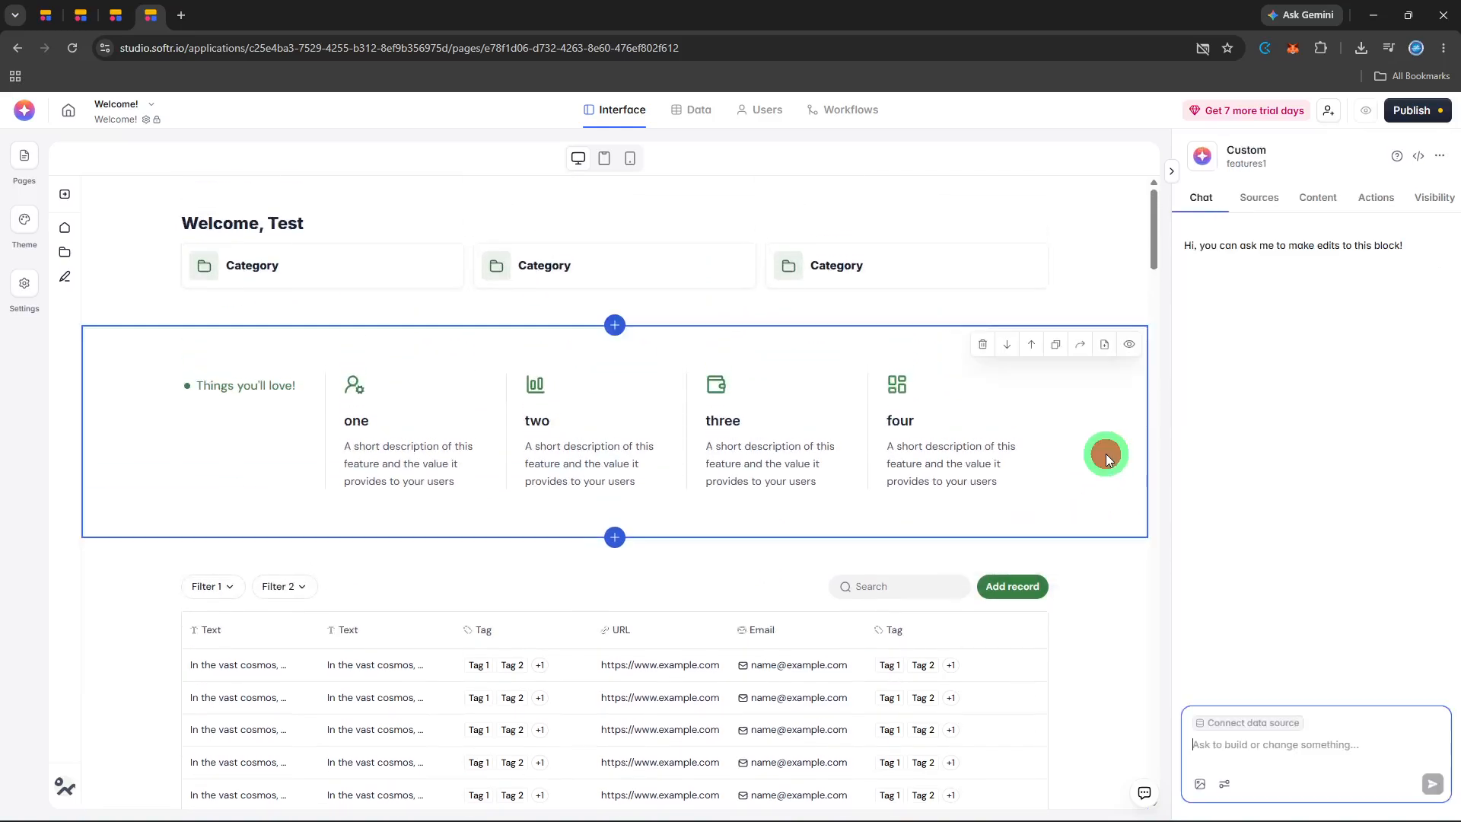
click(1269, 209)
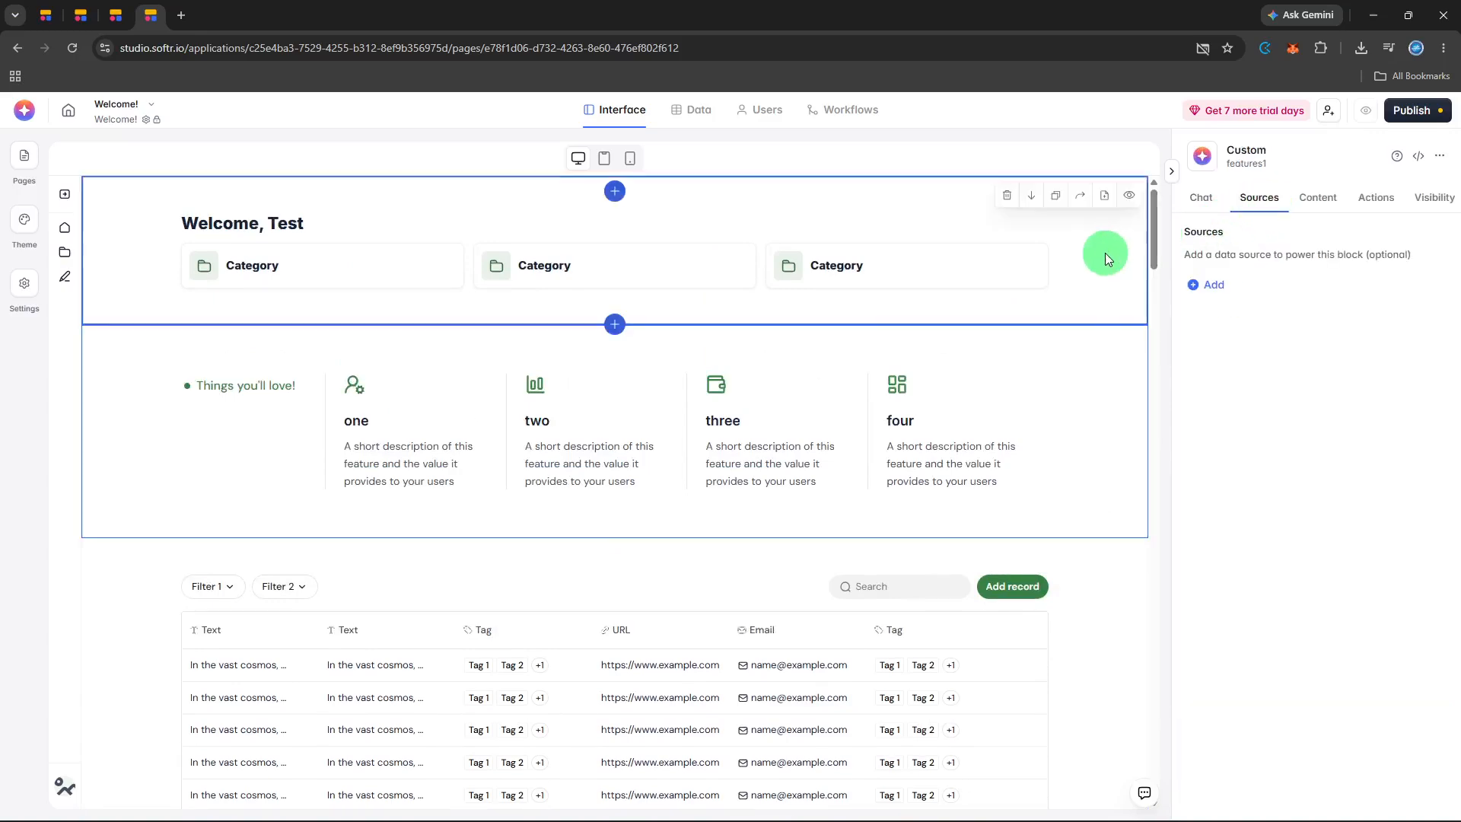
Look through the rest of the page, inspecting the settings of the star-rated card grid, the people list and the side navigation.
scroll(1096, 257, down, 10)
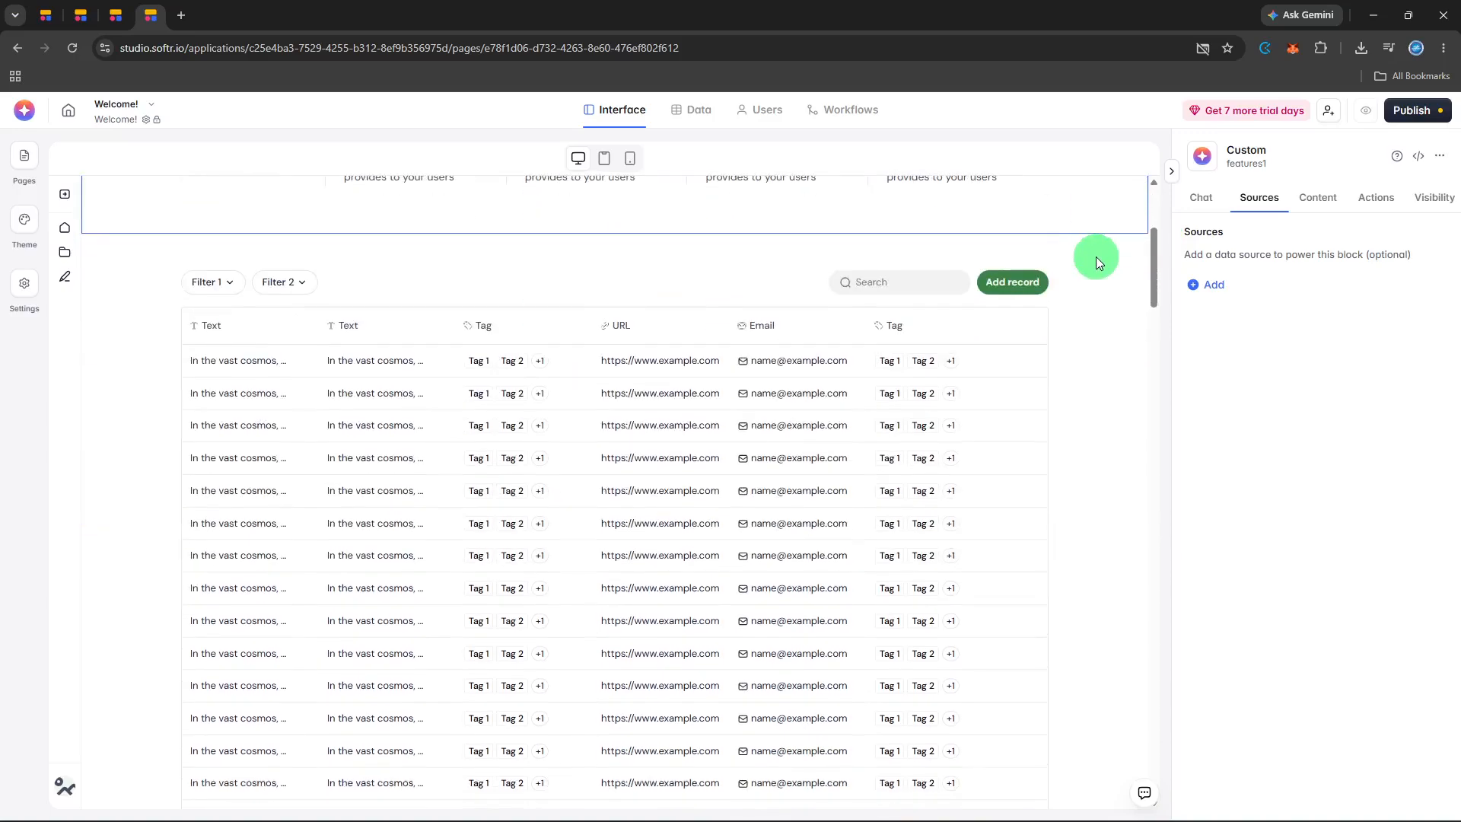
scroll(1095, 263, down, 10)
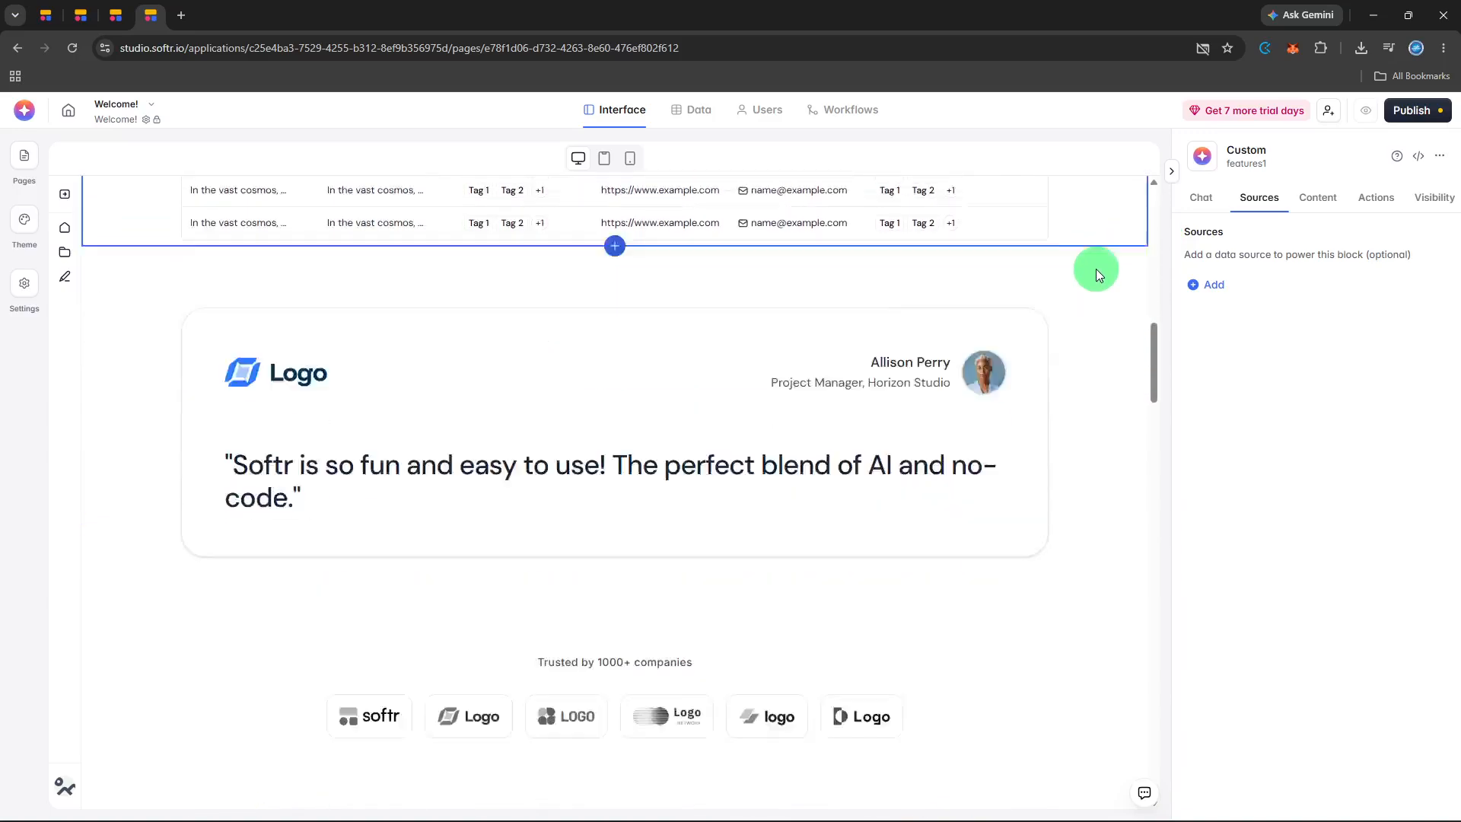
scroll(1095, 274, down, 8)
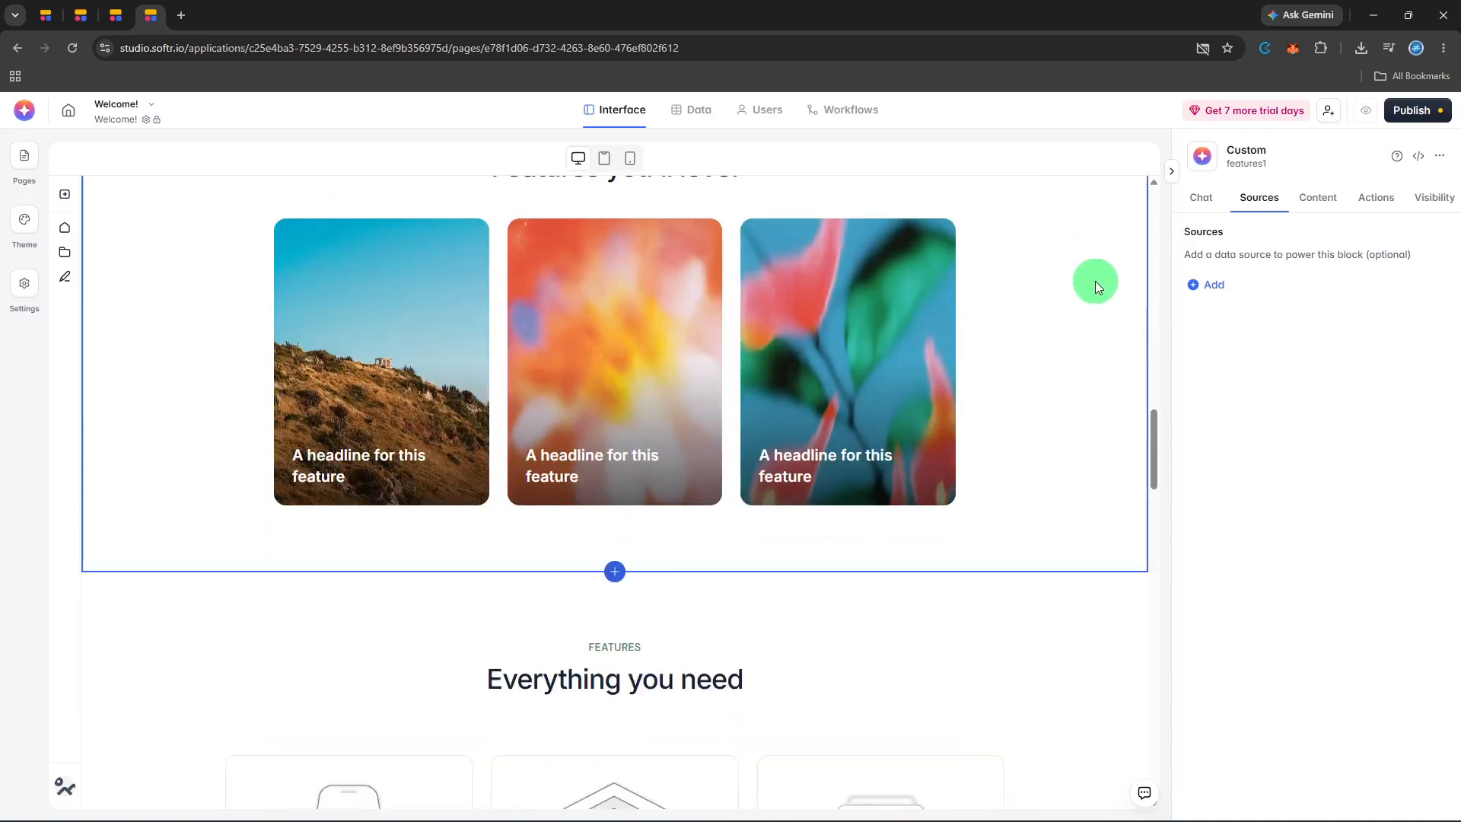
scroll(1094, 281, down, 5)
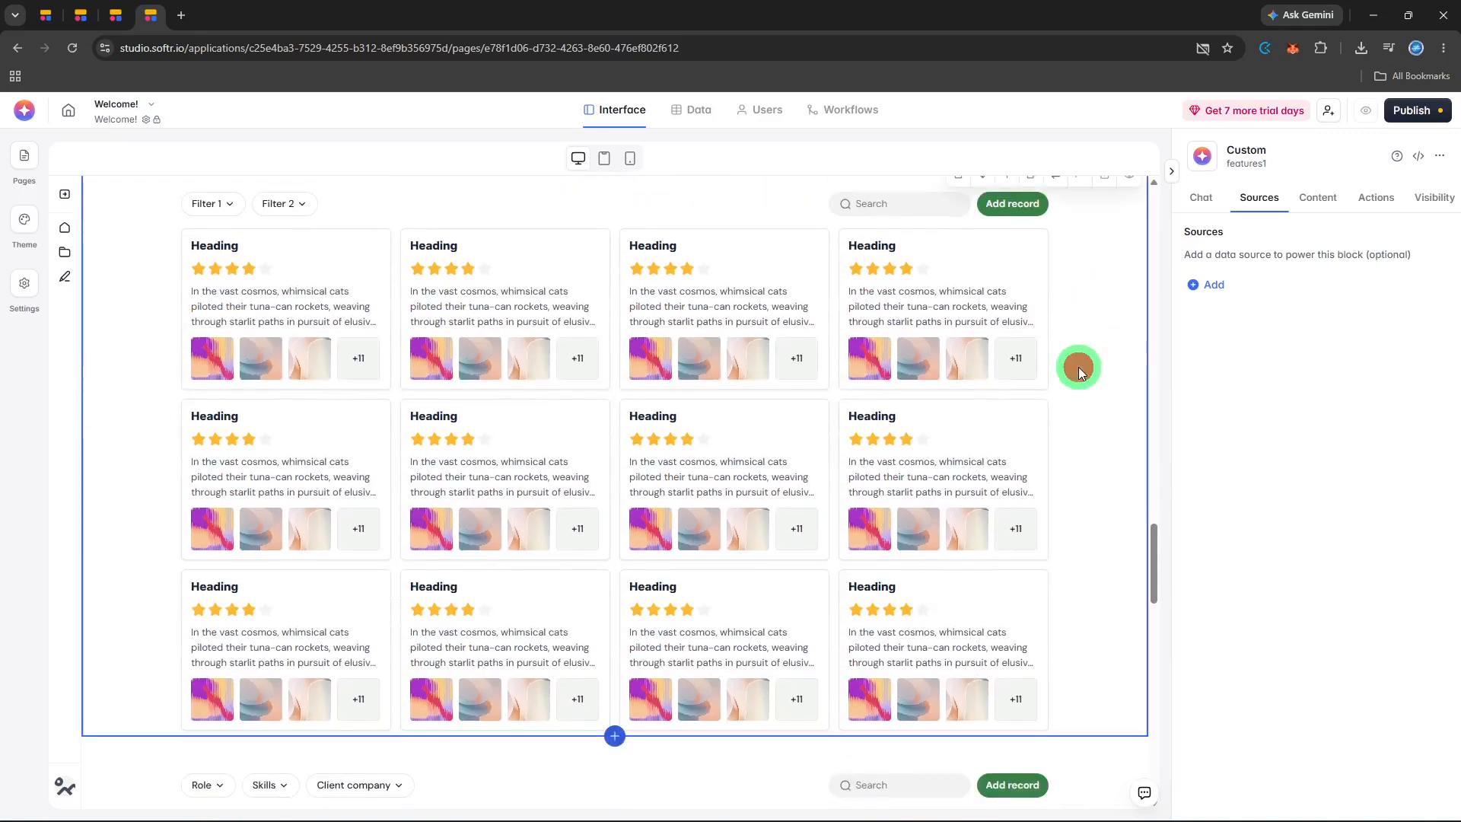
click(1078, 367)
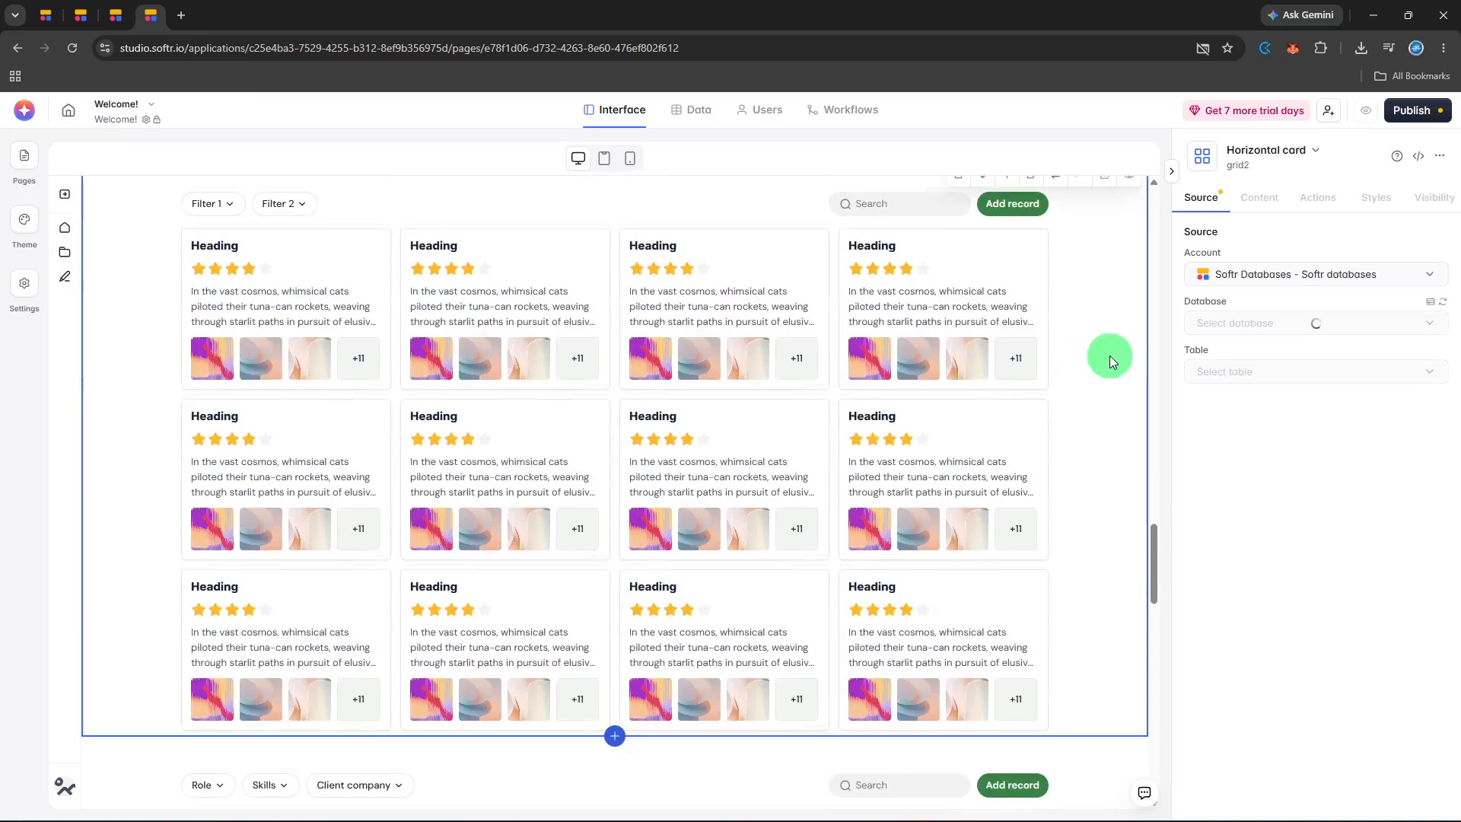
scroll(1109, 354, down, 5)
scroll(1109, 354, down, 3)
click(1103, 367)
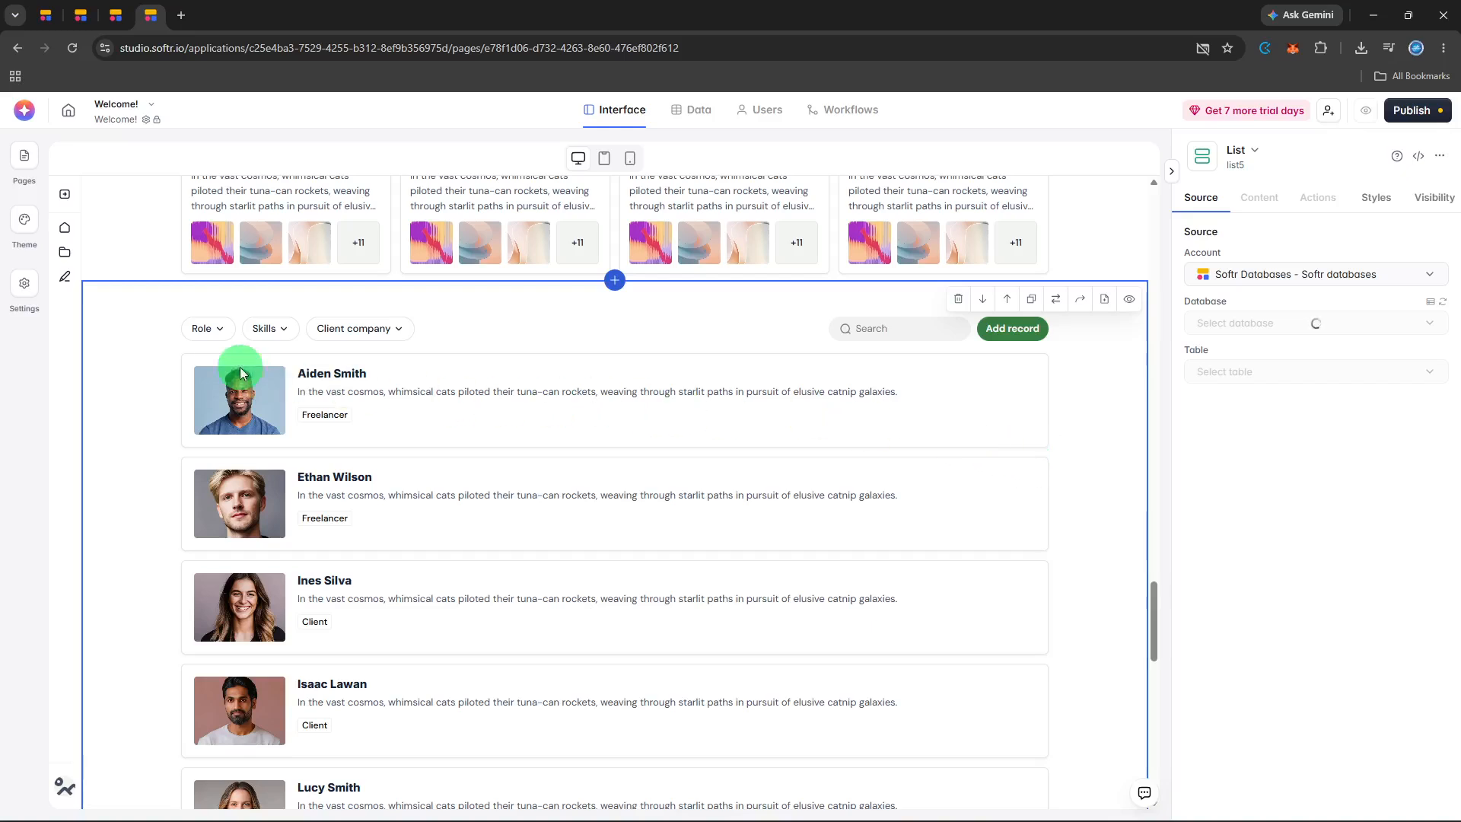
click(75, 358)
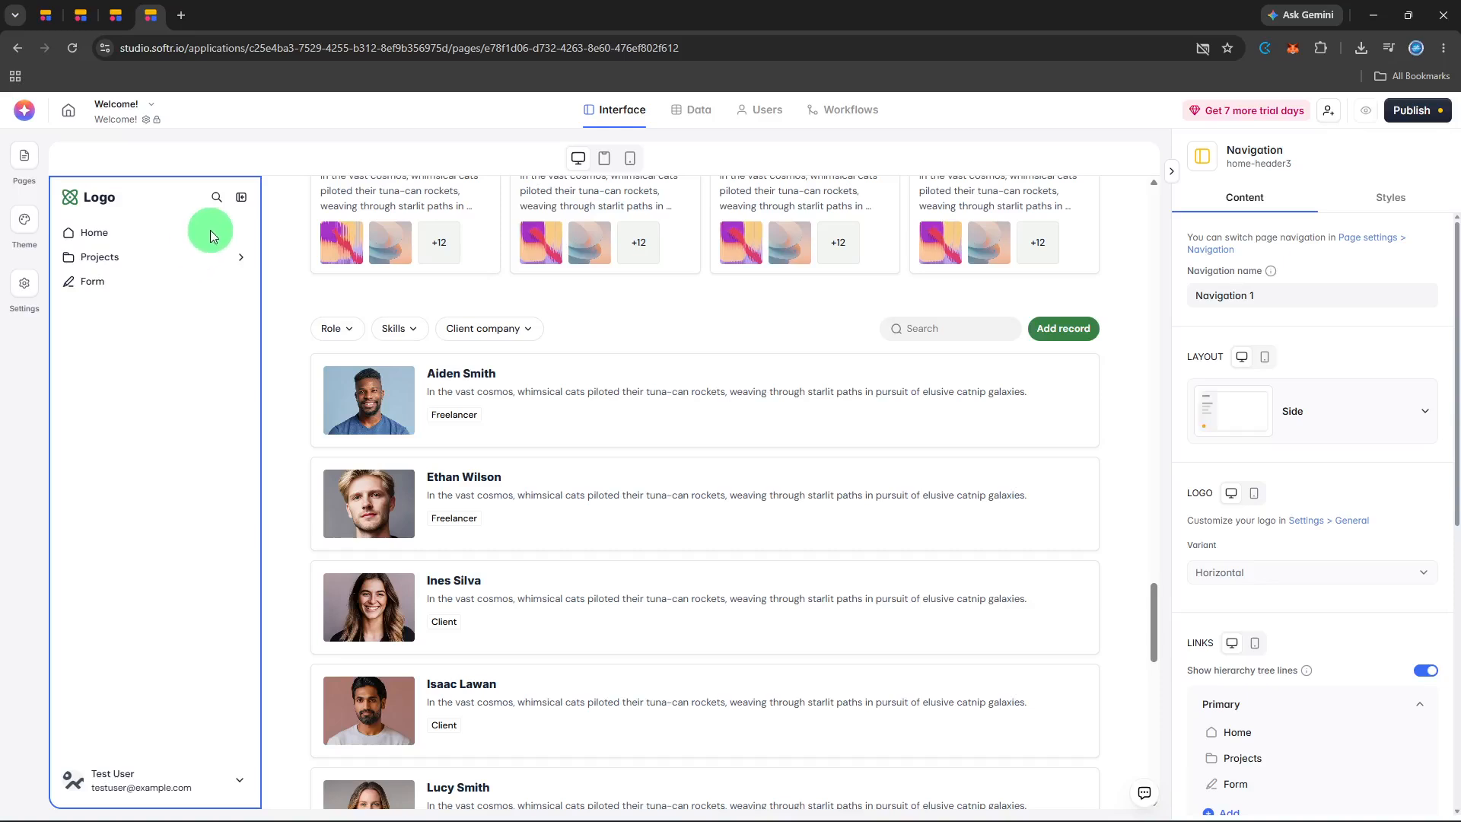
Open the theme's color settings and preview the page in the mobile and tablet layouts.
click(34, 226)
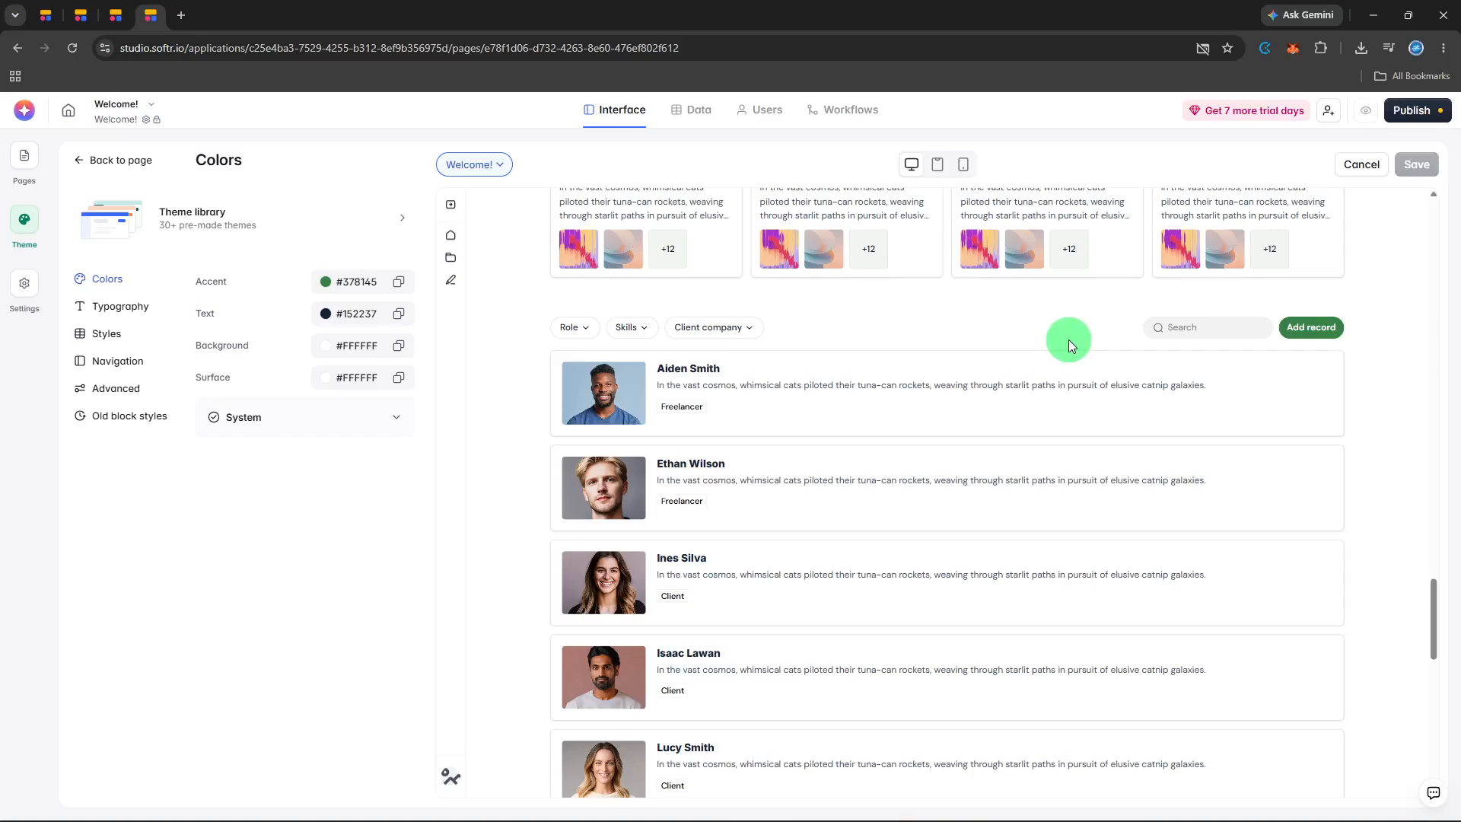
scroll(1101, 388, up, 4)
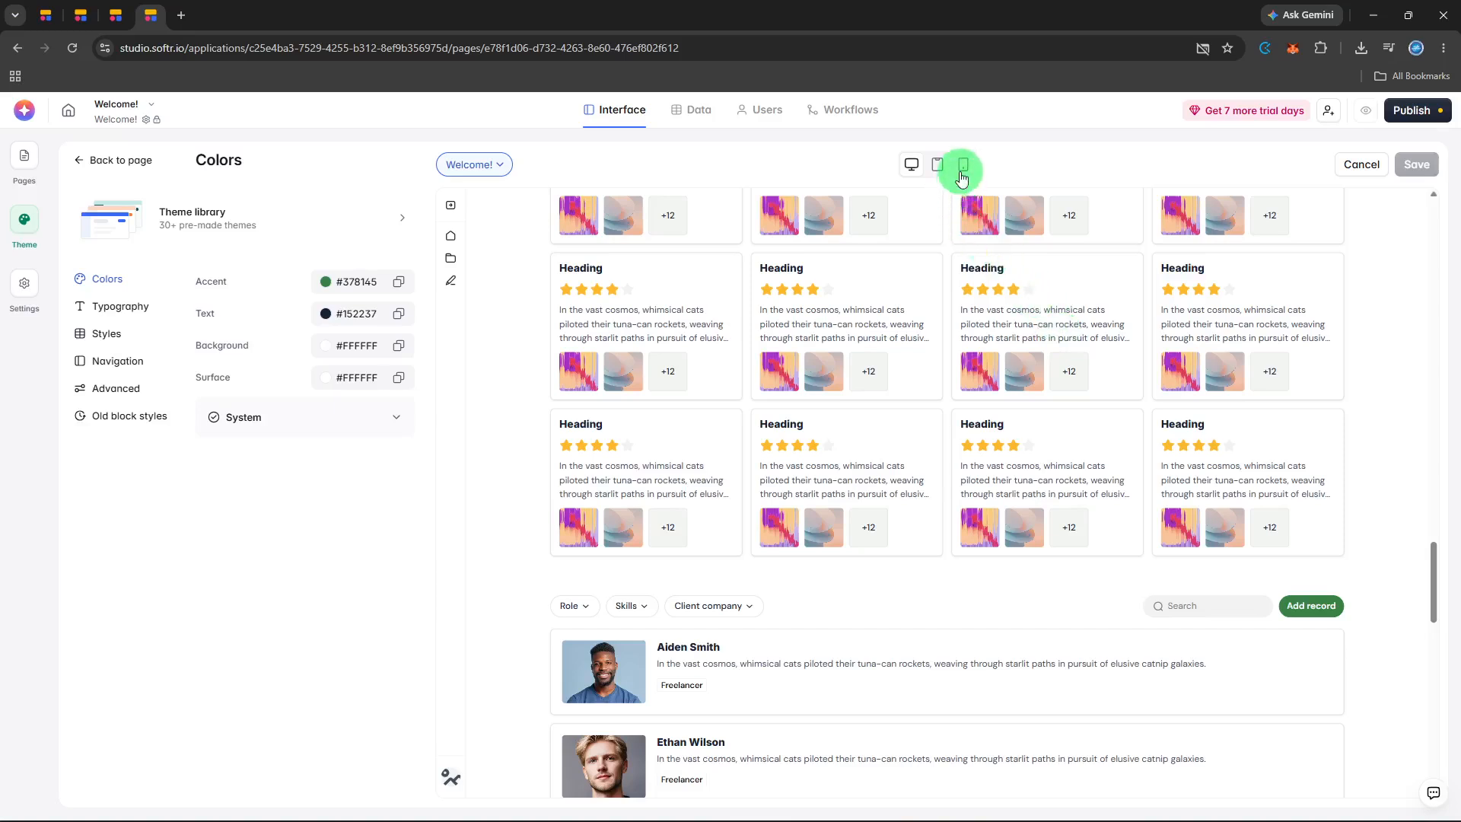
click(962, 173)
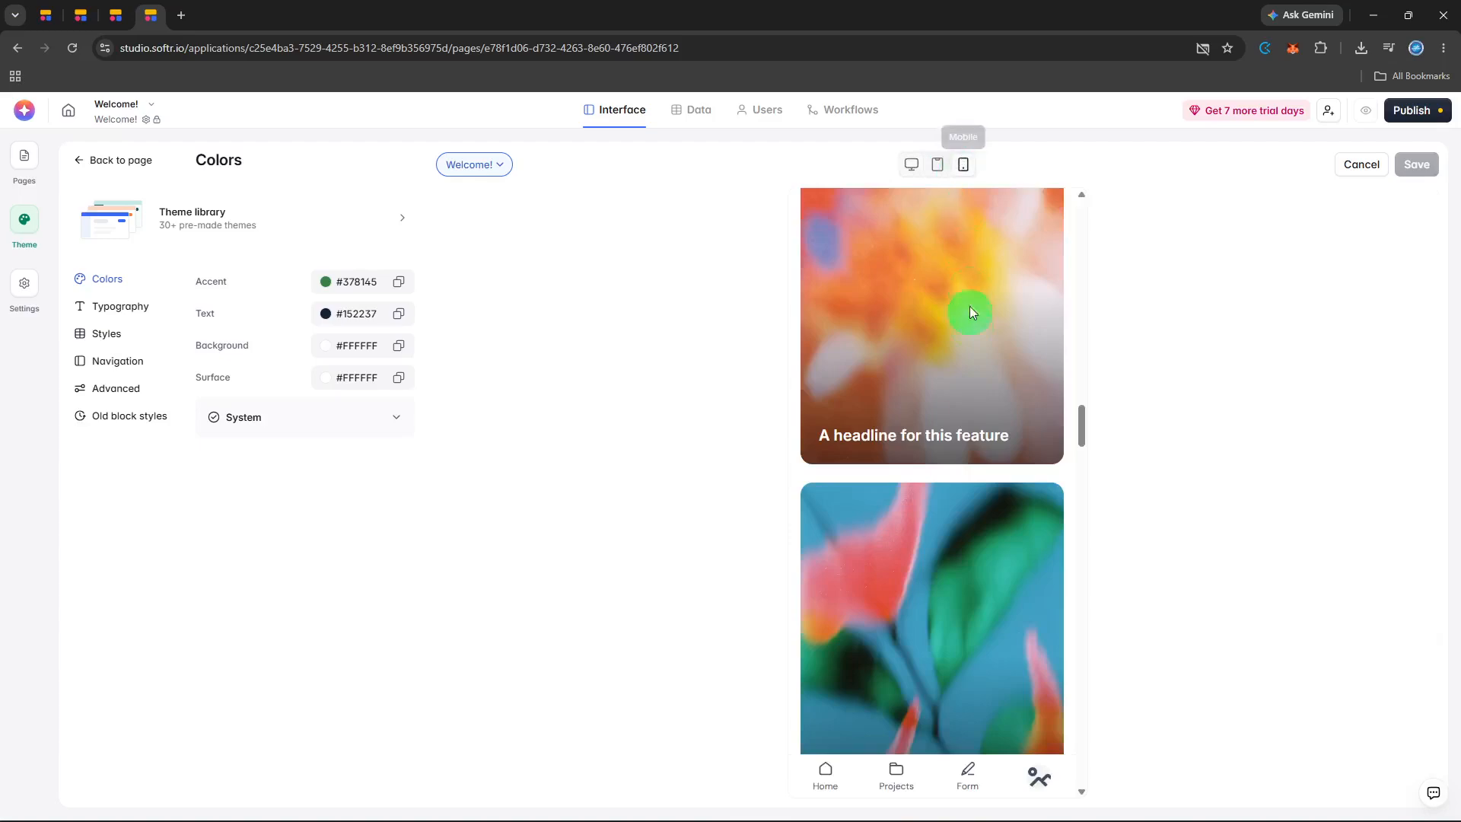
scroll(978, 392, up, 3)
scroll(979, 396, up, 10)
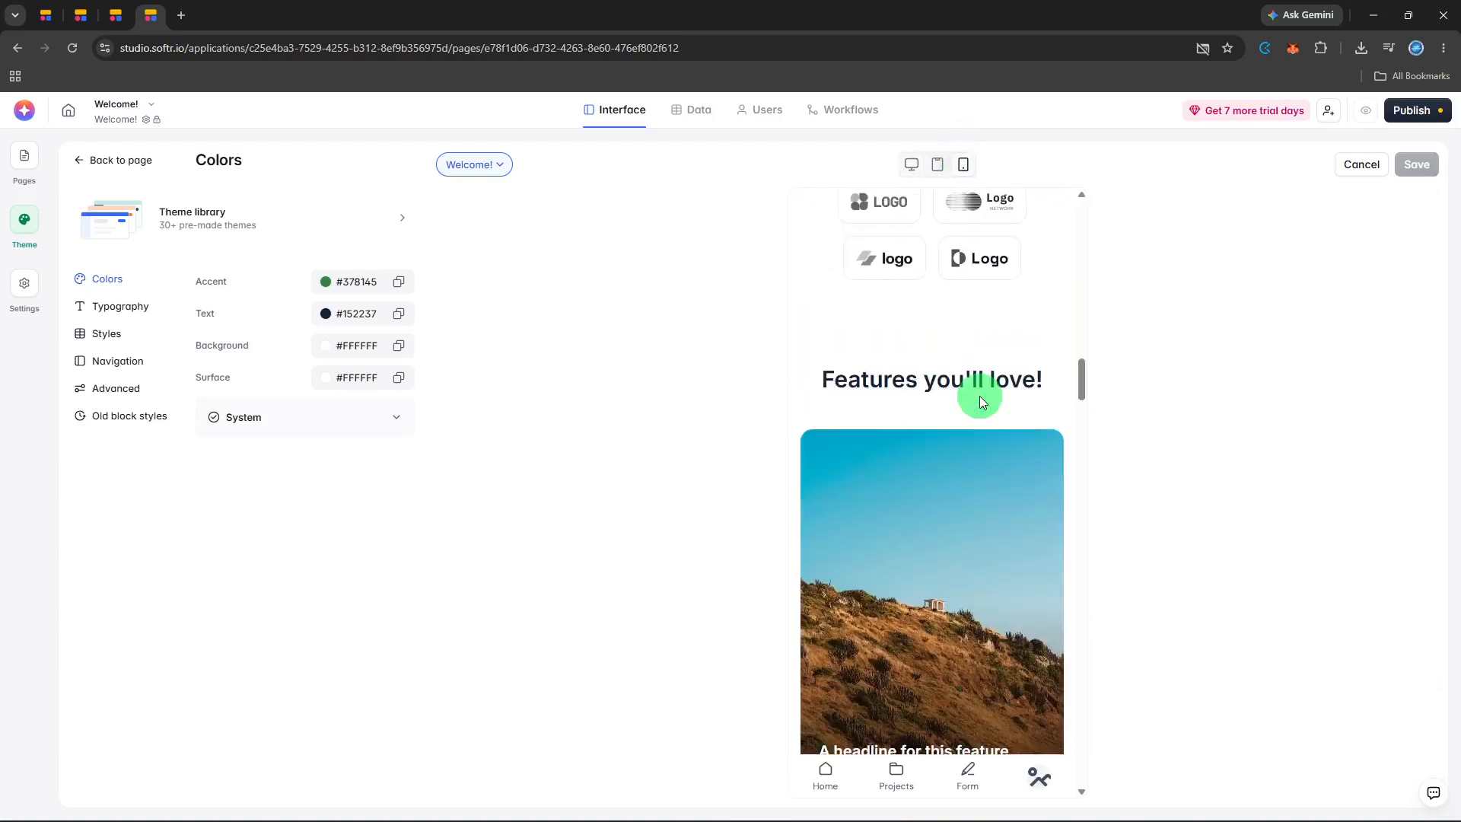
scroll(979, 396, up, 10)
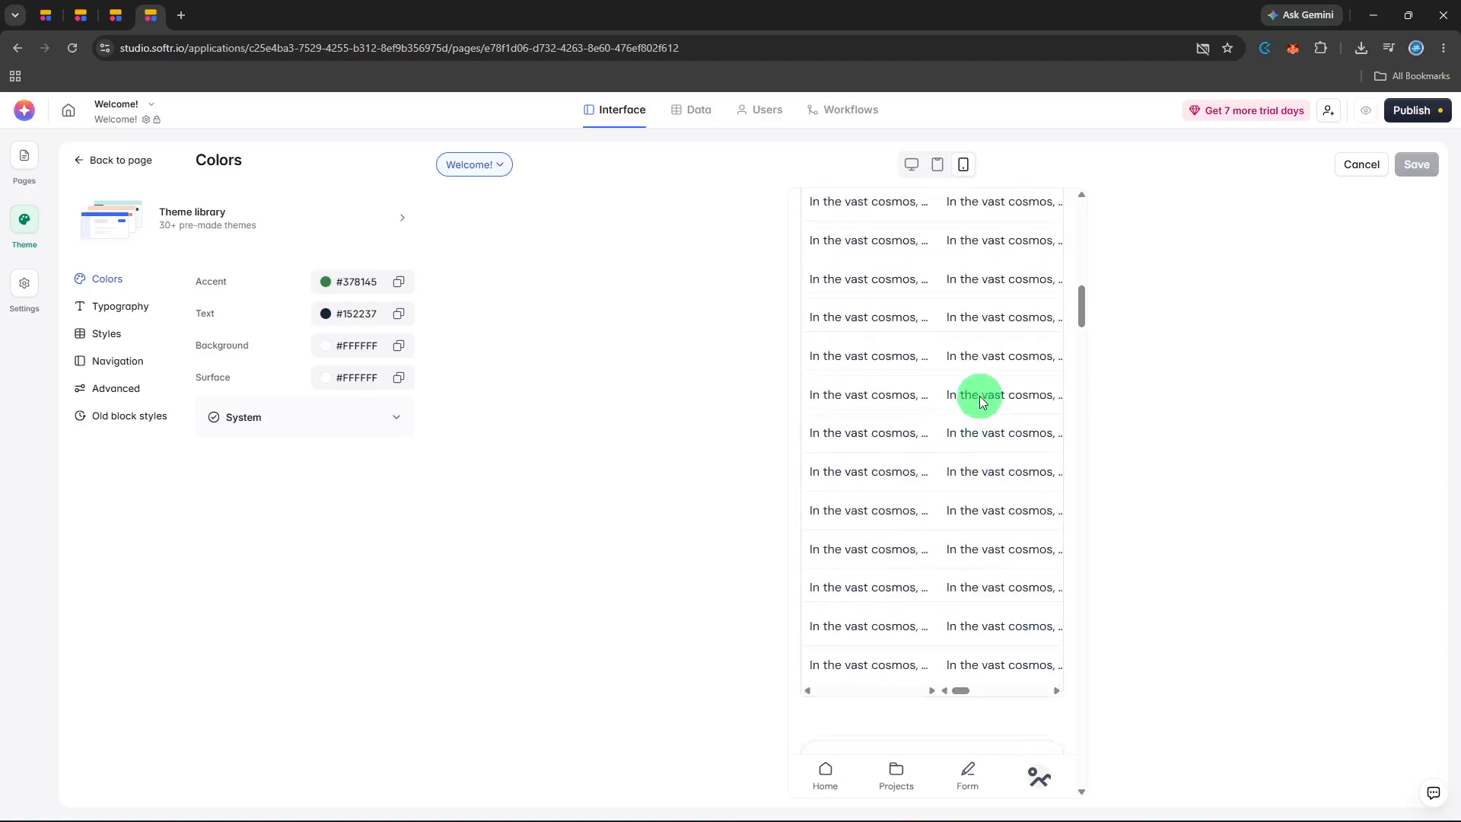
scroll(981, 396, up, 10)
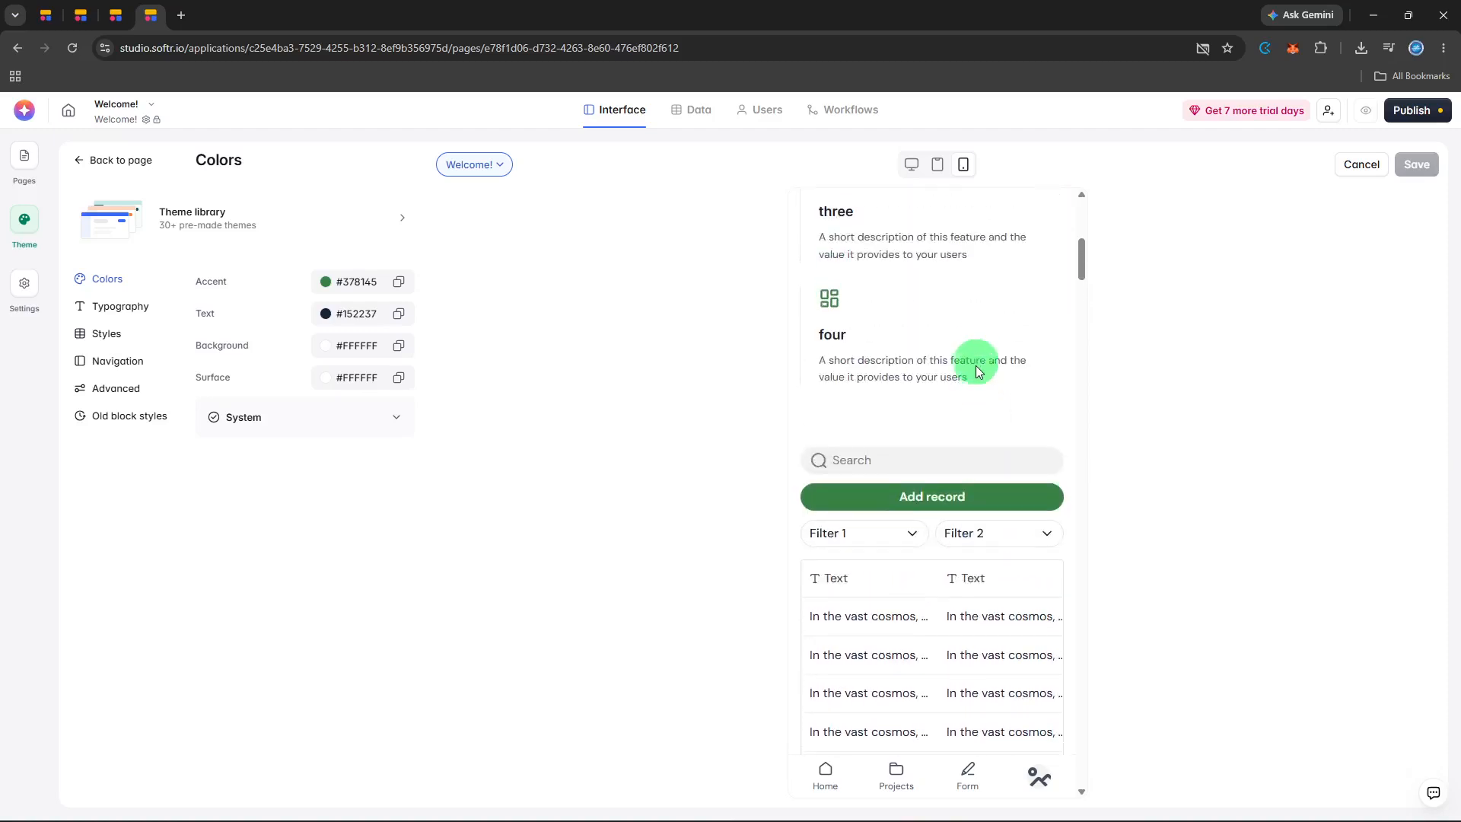
scroll(961, 300, up, 2)
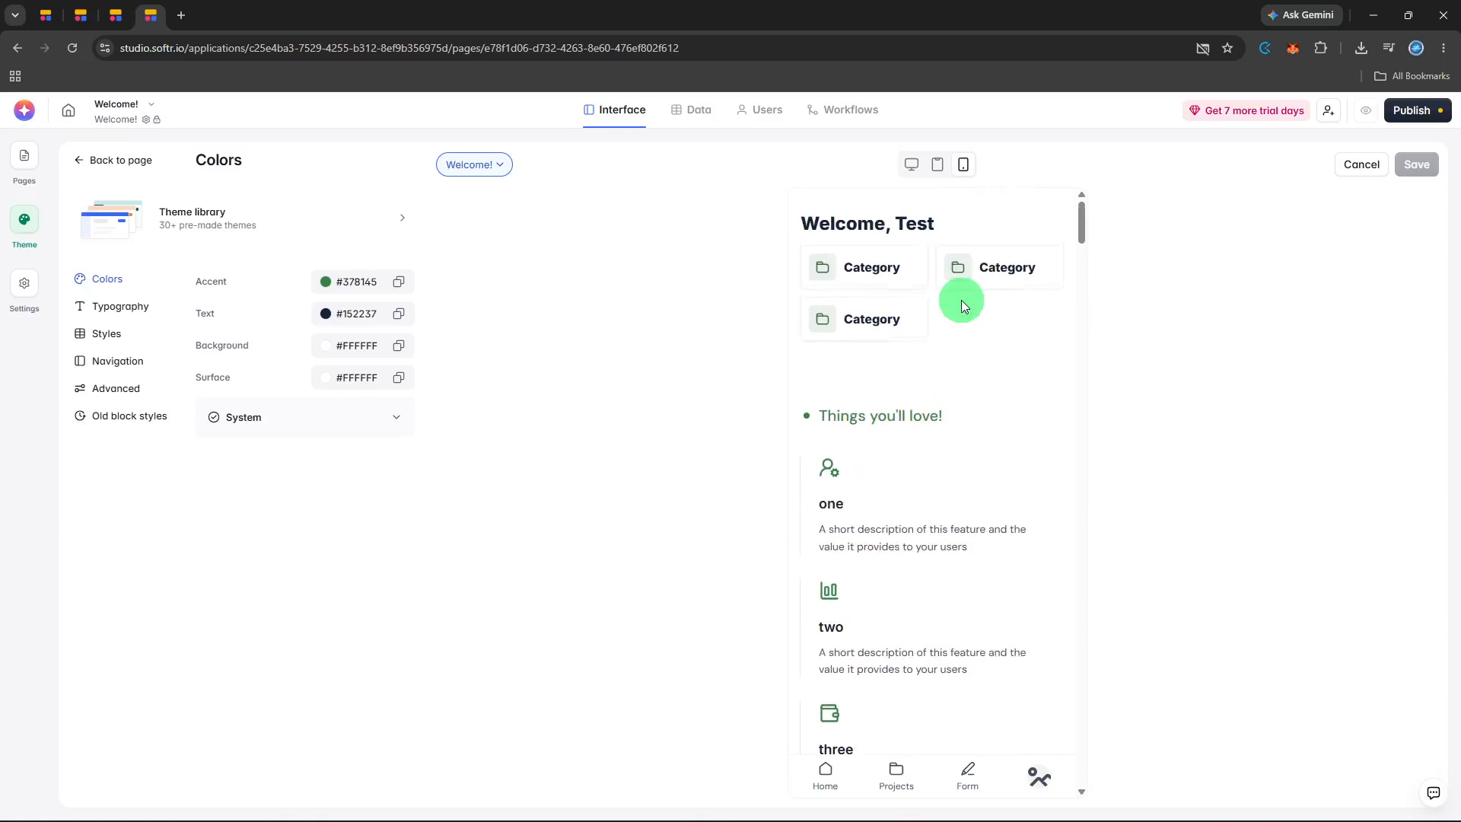
click(937, 172)
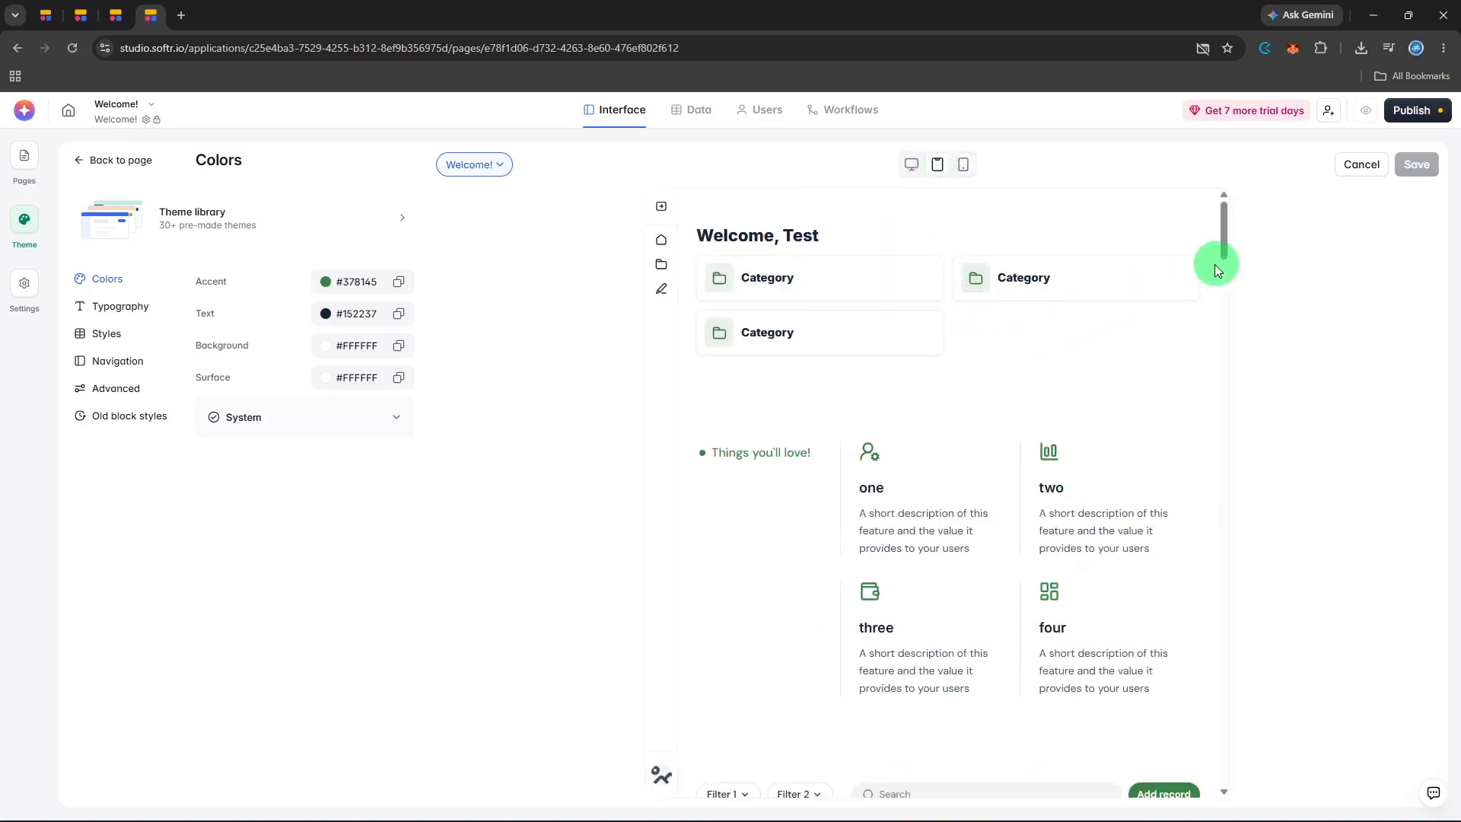
Publish the application's pending updates to its softr.app subdomain and close the publishing options.
click(1420, 119)
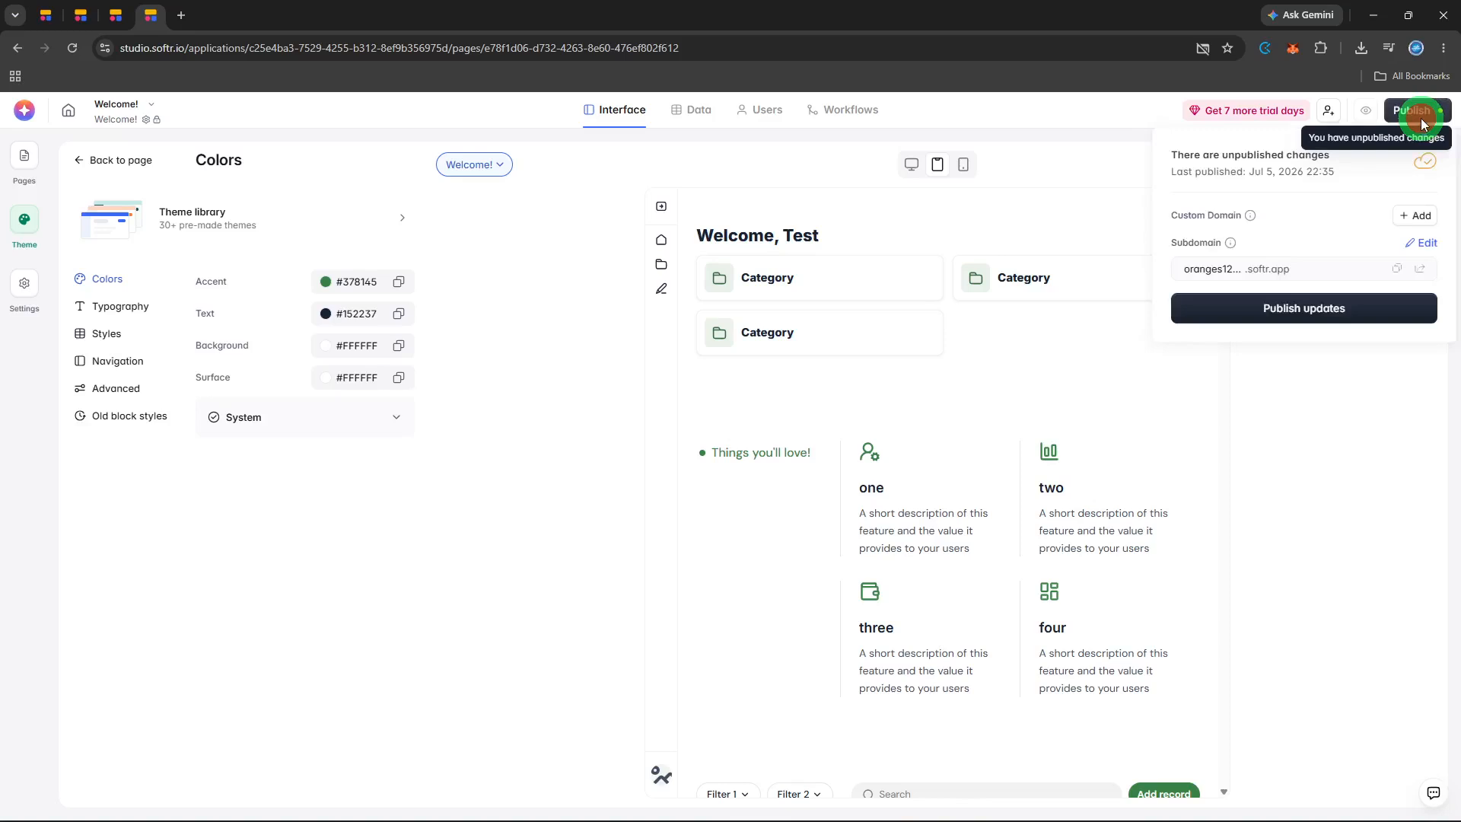
click(1318, 311)
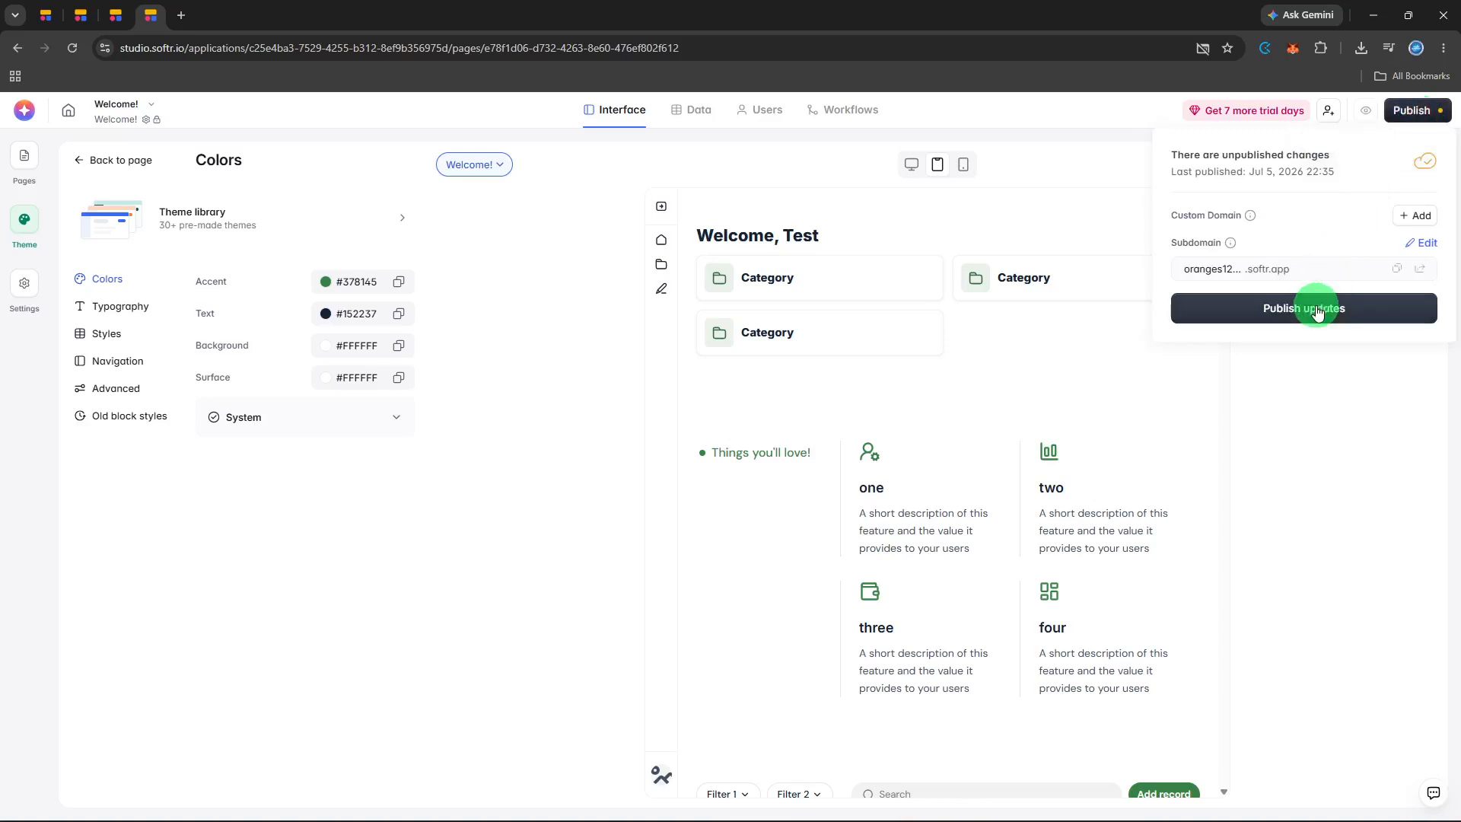
click(1319, 311)
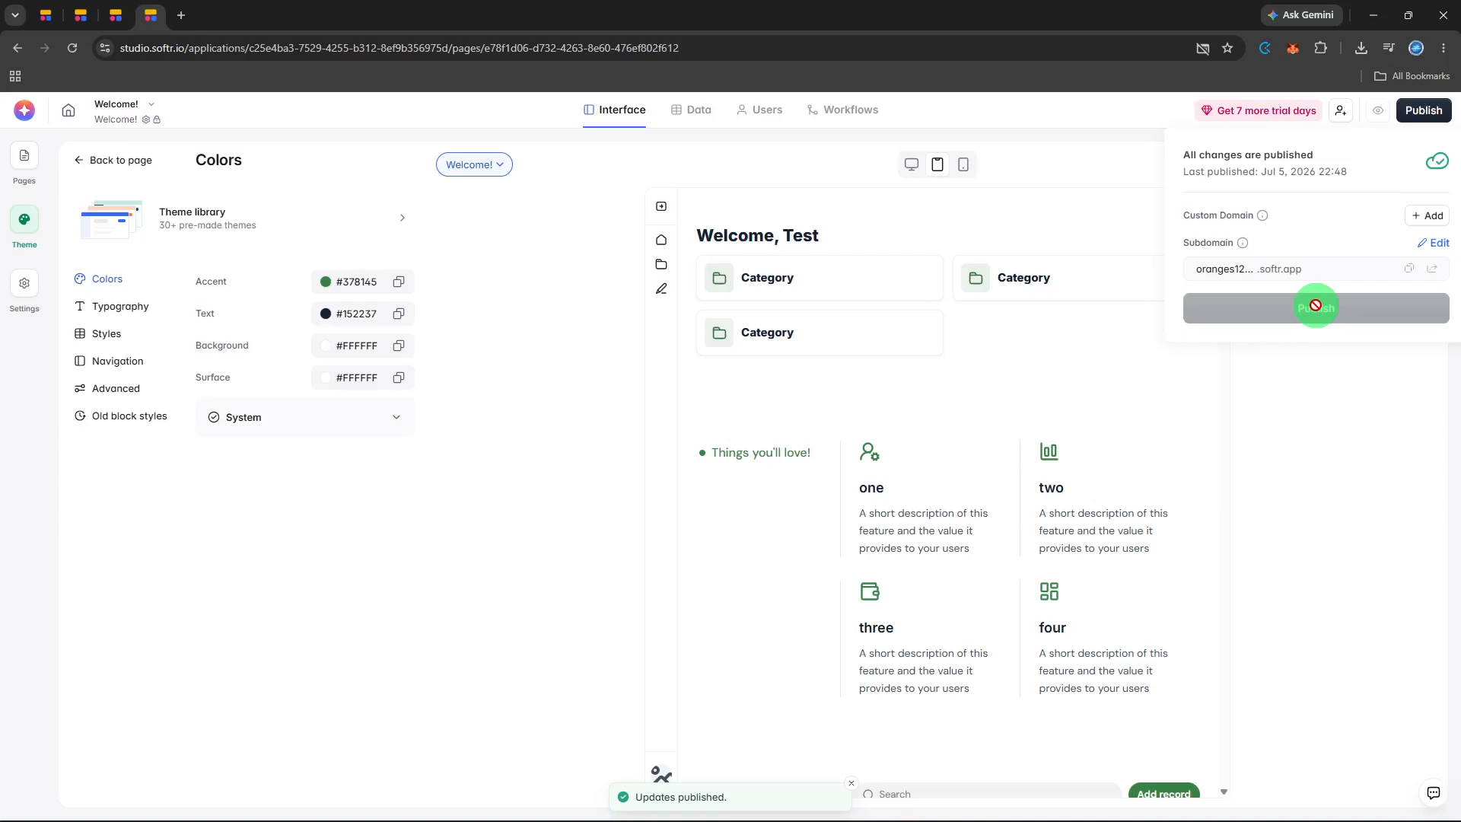
scroll(1314, 305, down, 5)
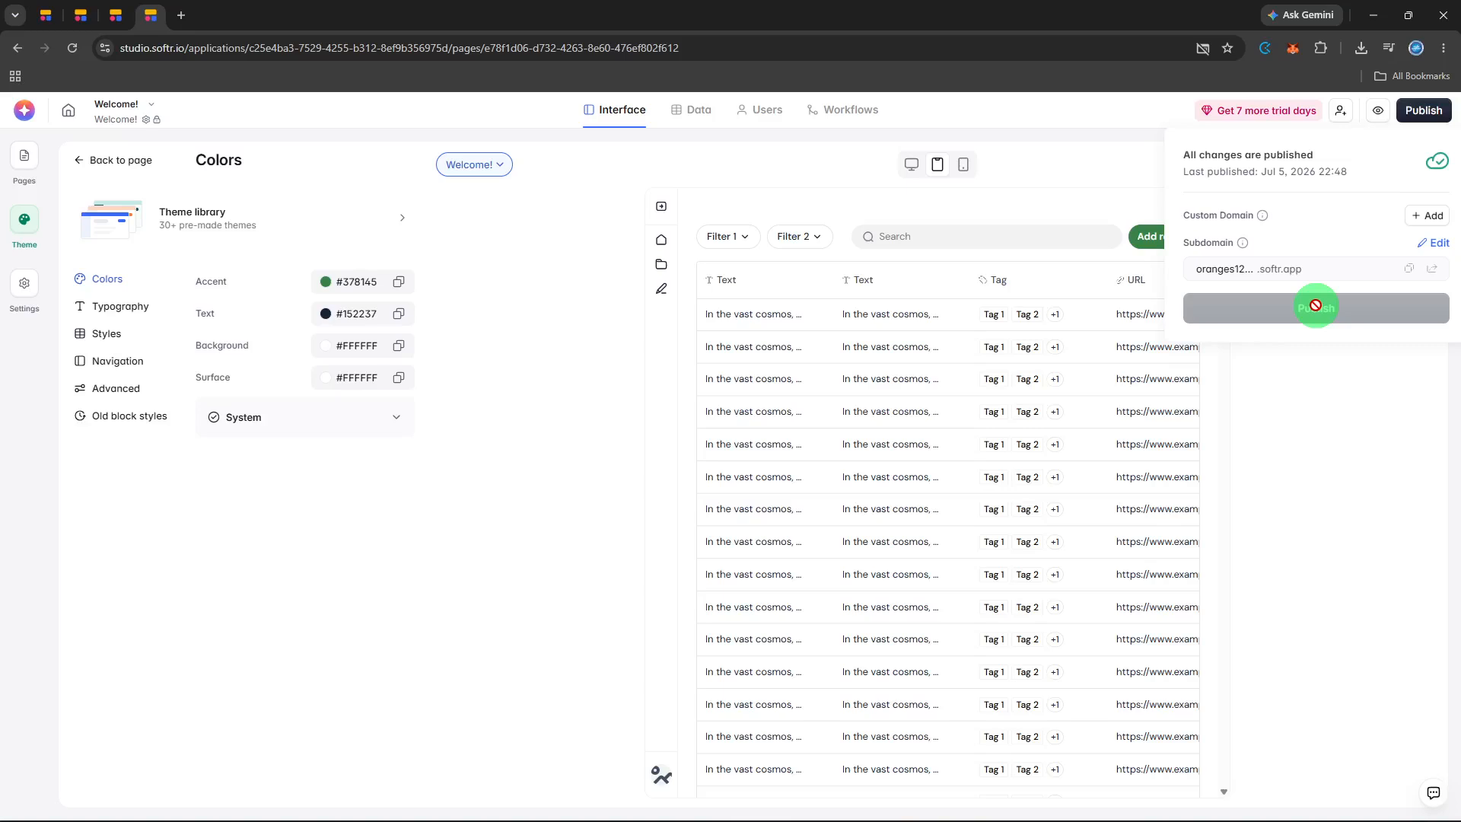
click(1307, 354)
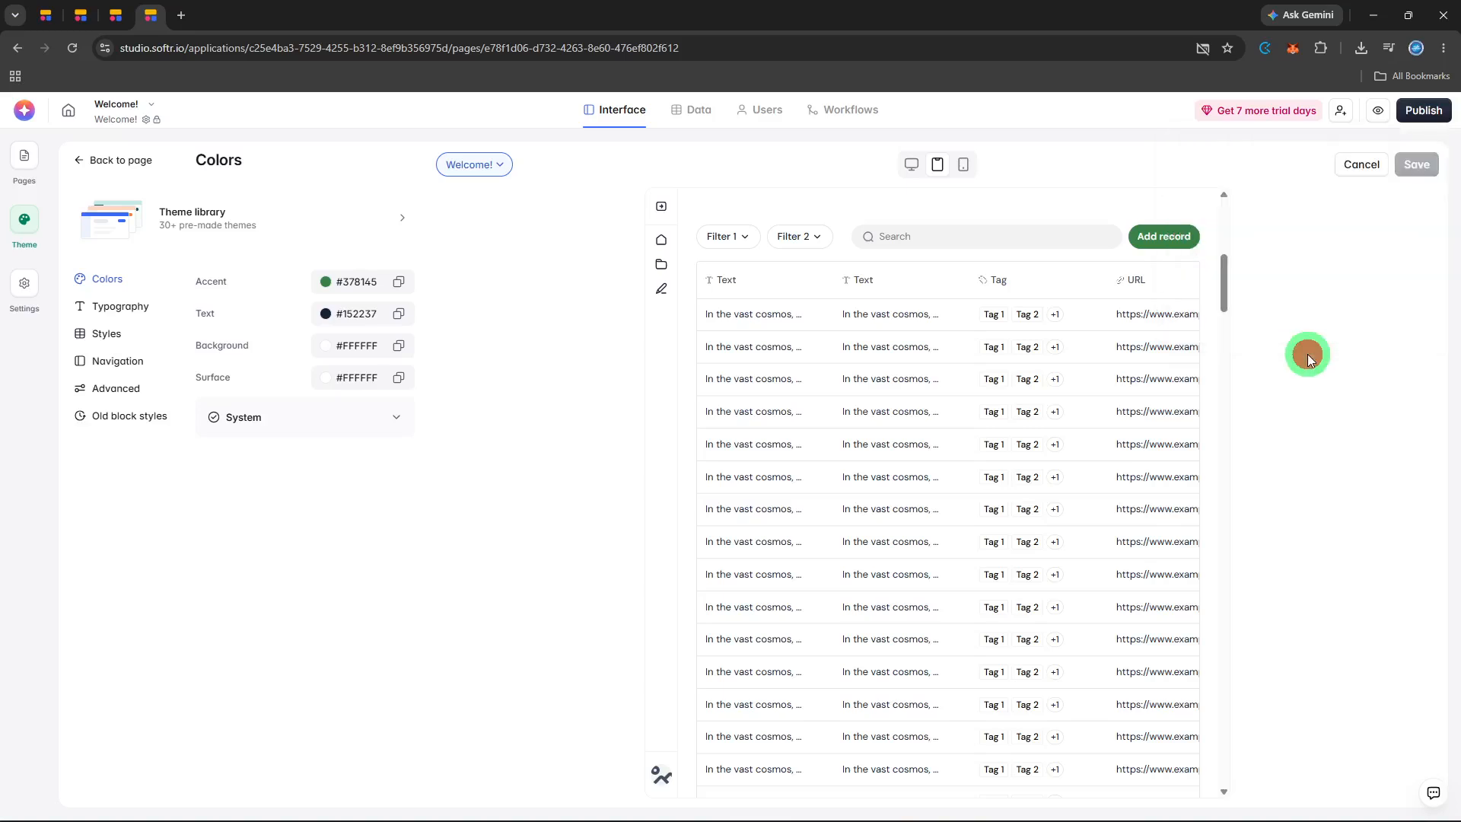